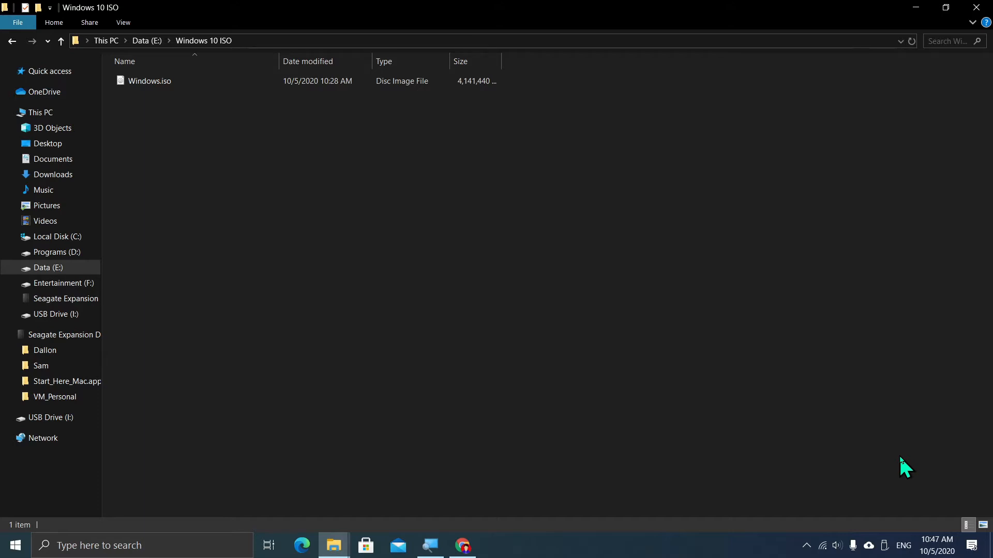
- Launch VMware Workstation Pro and postpone the offered software update
{"action": "key", "text": "super"}
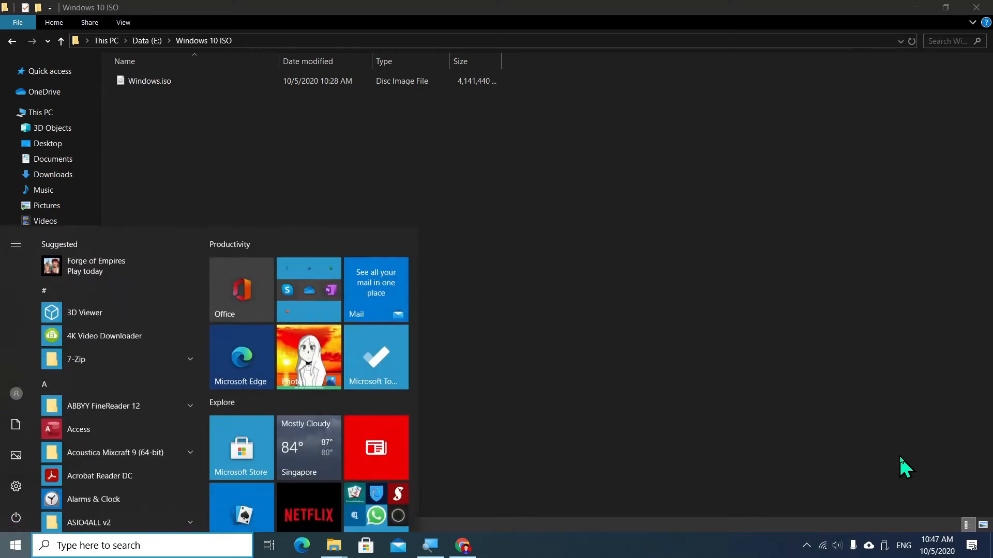
{"action": "type", "text": "vm"}
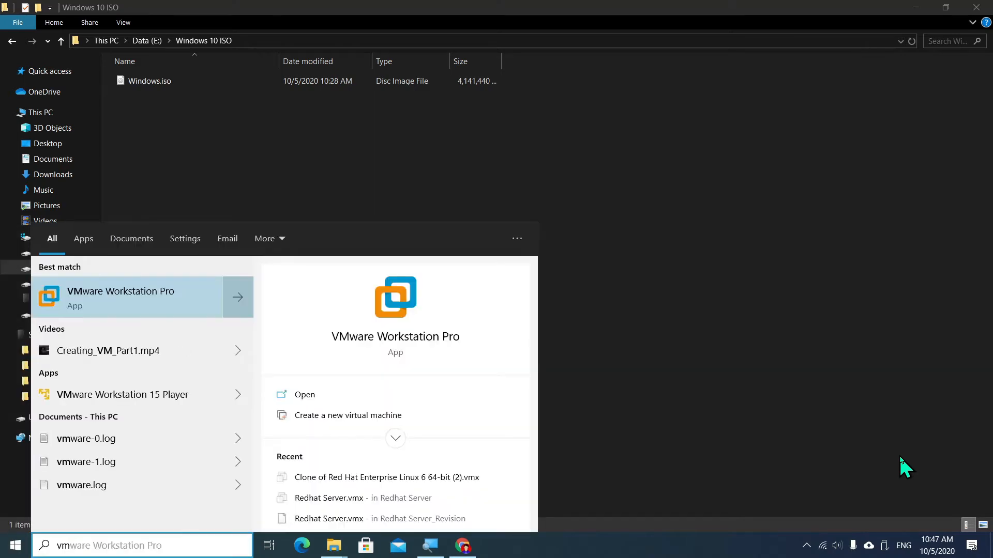
{"action": "key", "text": "Return"}
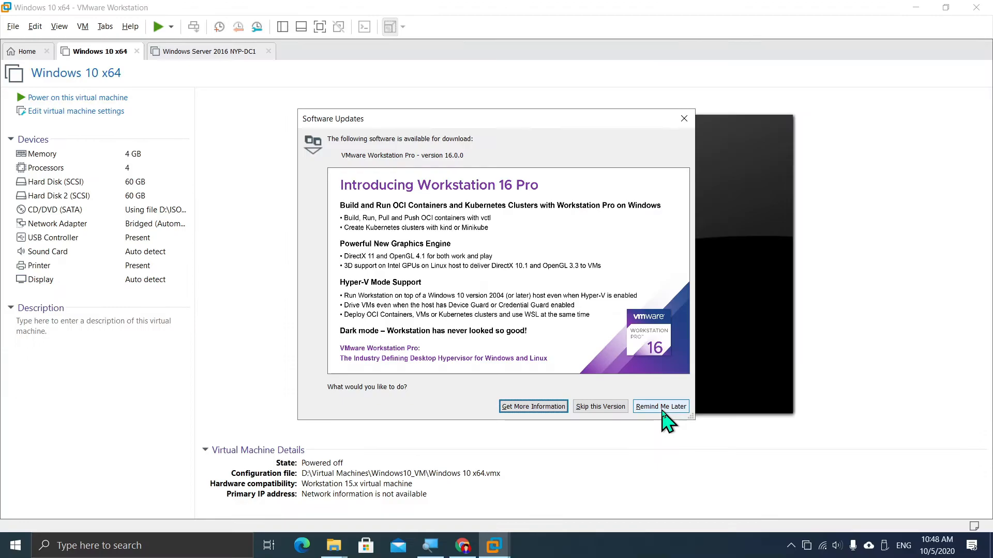
{"action": "left_click", "coordinate": [662, 410]}
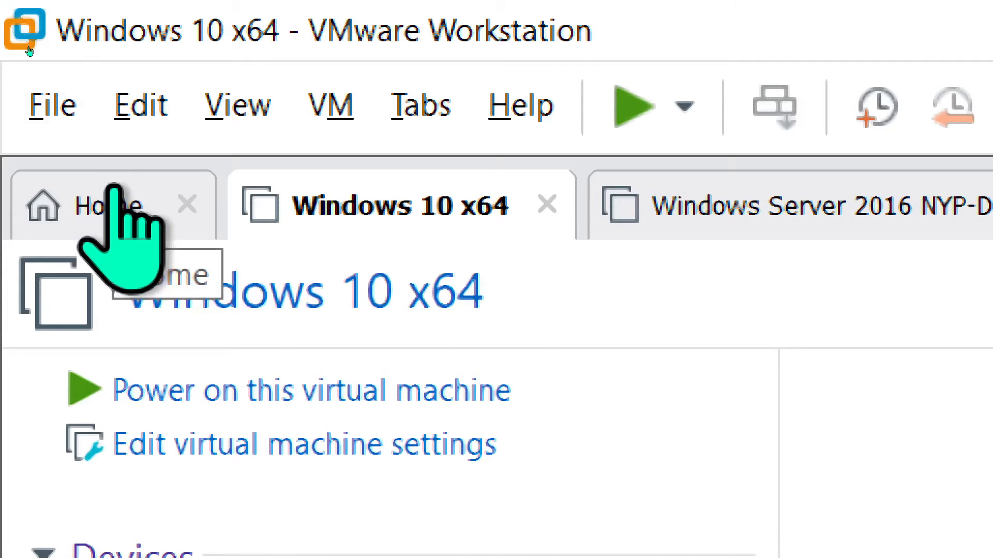
- Start creating a new virtual machine from the home page using the custom (advanced) configuration
{"action": "left_click", "coordinate": [115, 203]}
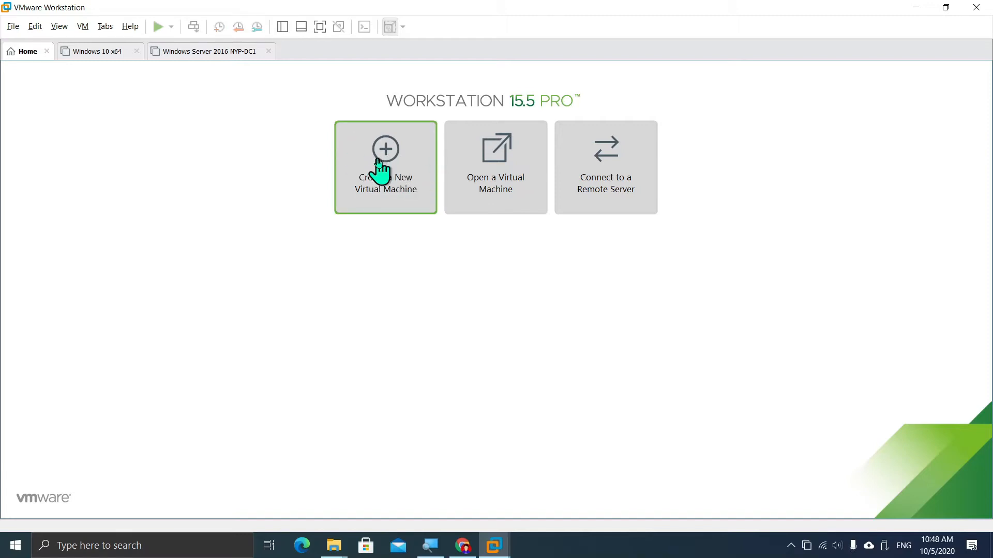
{"action": "left_click", "coordinate": [378, 160]}
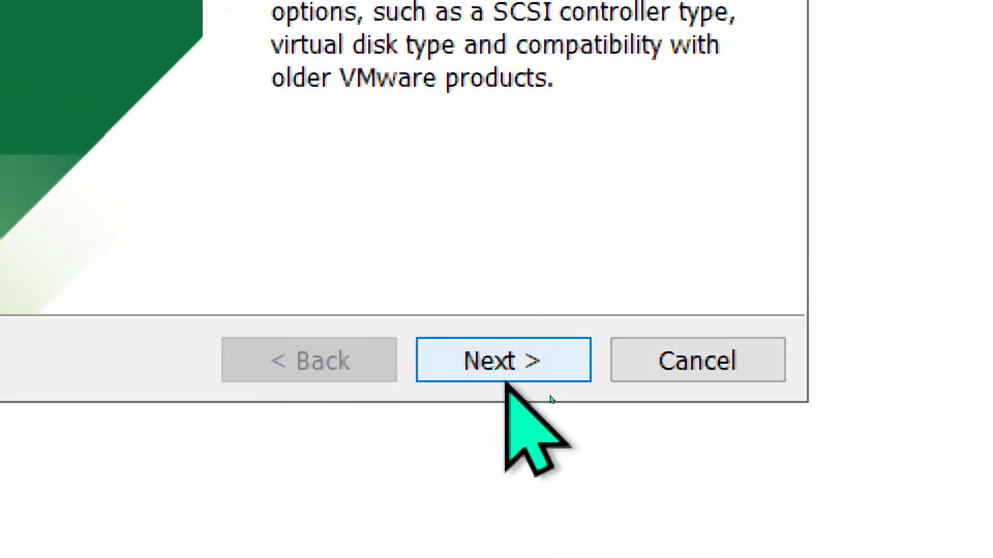
{"action": "left_click", "coordinate": [496, 368]}
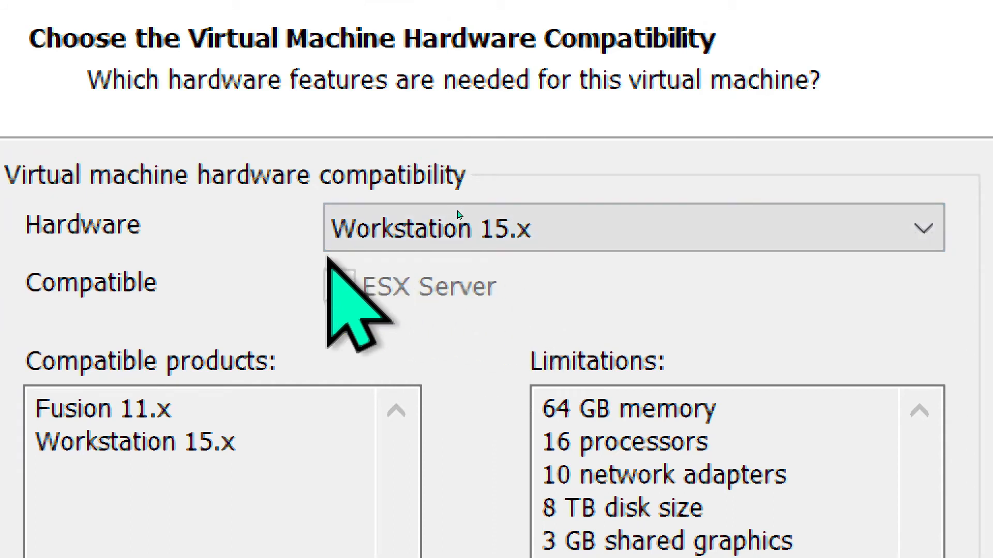
- Review the hardware compatibility versions and accept Workstation 15.x for the new virtual machine
{"action": "left_click", "coordinate": [491, 205]}
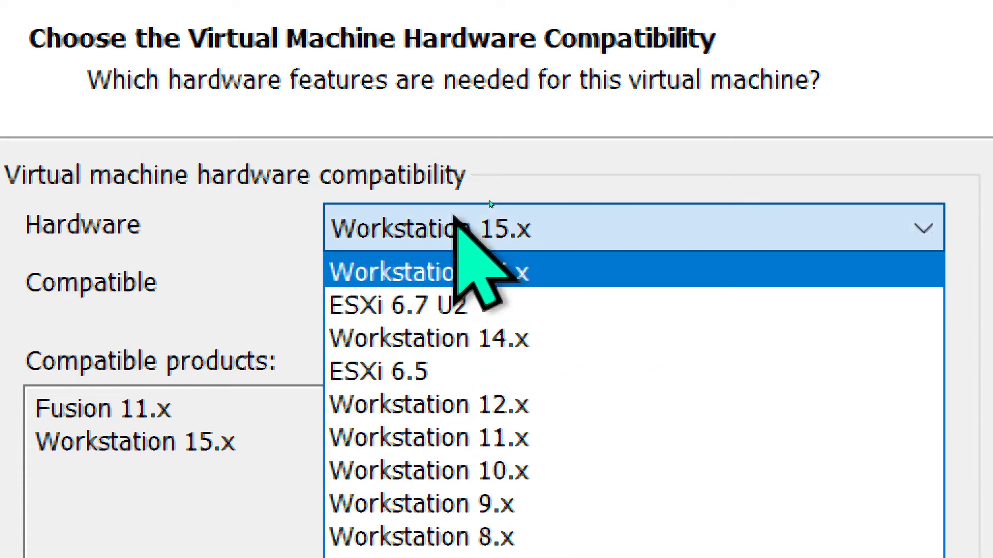
{"action": "left_click", "coordinate": [519, 202]}
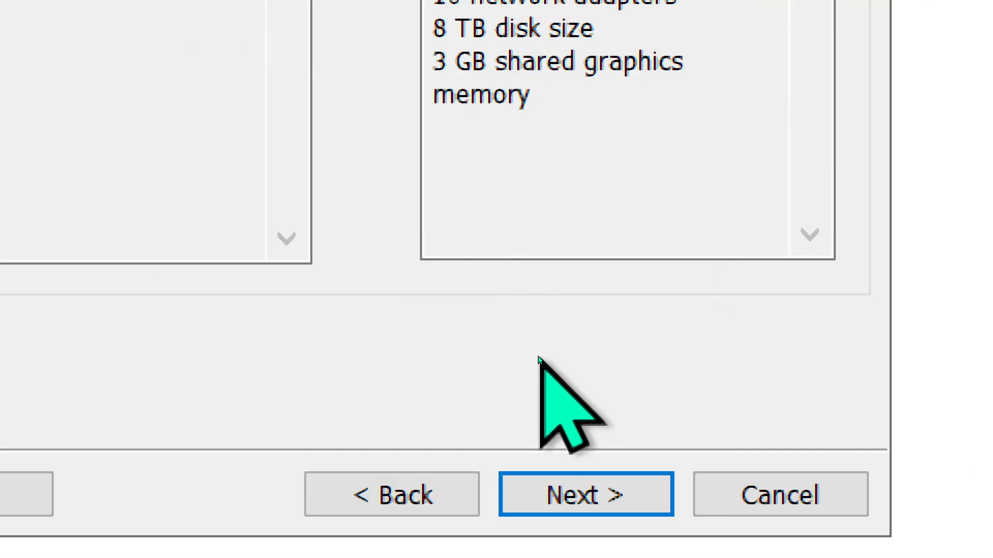
{"action": "left_click", "coordinate": [540, 483]}
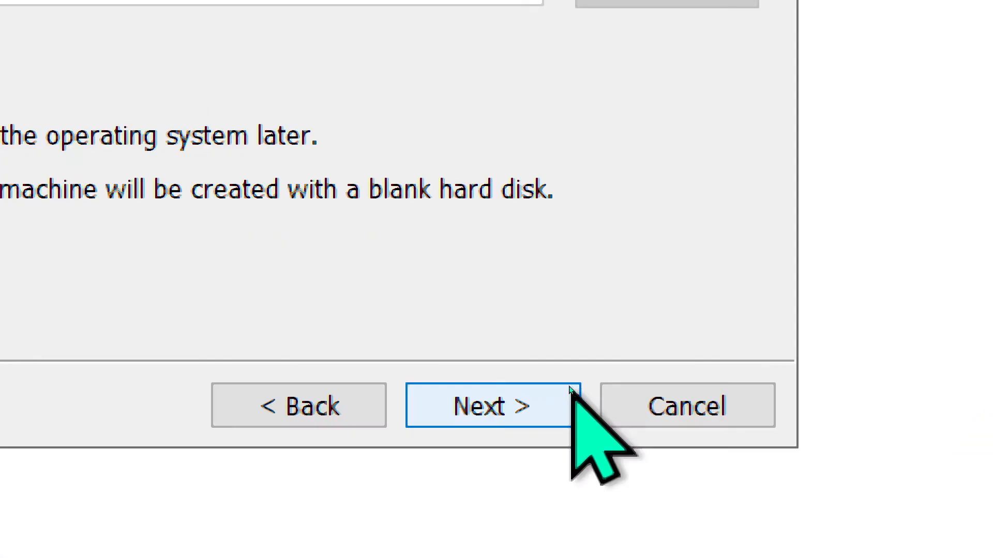
- Choose to install the operating system later and accept Microsoft Windows, version Windows 10 x64, as the guest system
{"action": "left_click", "coordinate": [468, 406]}
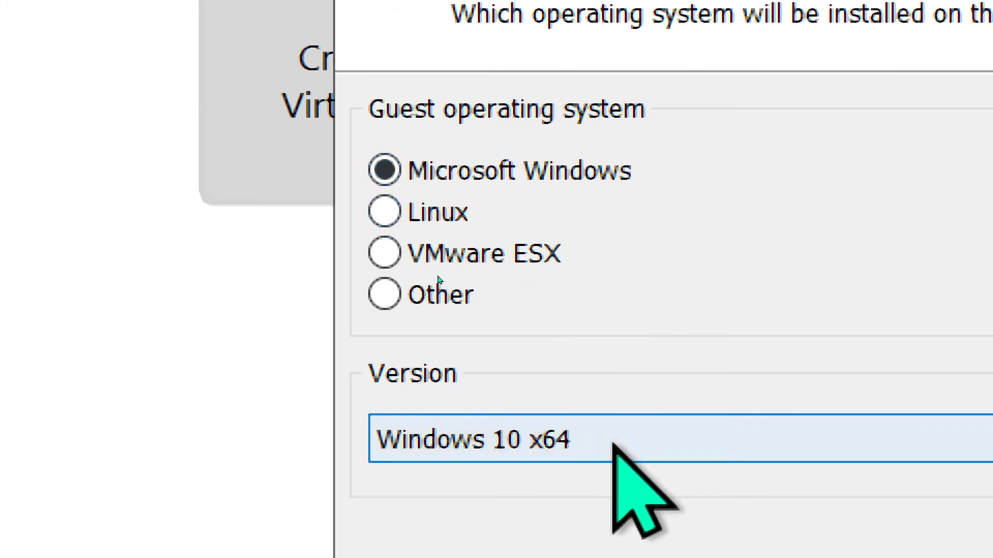
{"action": "left_click", "coordinate": [600, 428]}
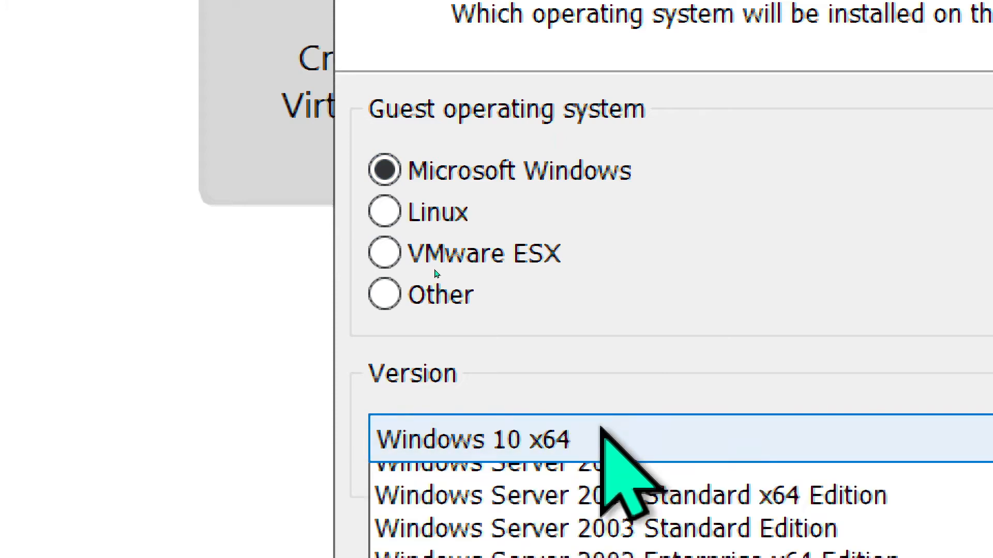
{"action": "left_click", "coordinate": [600, 428]}
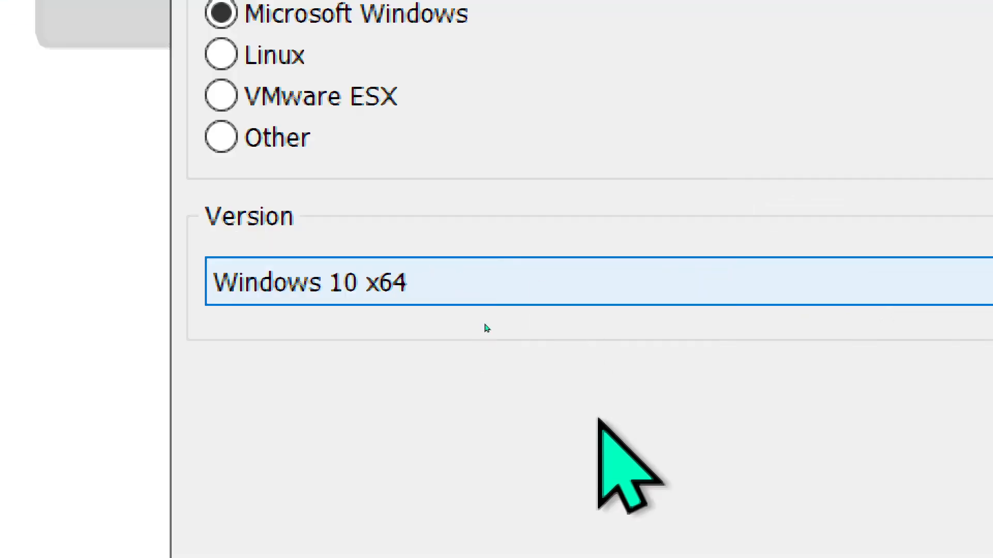
{"action": "left_click", "coordinate": [770, 420]}
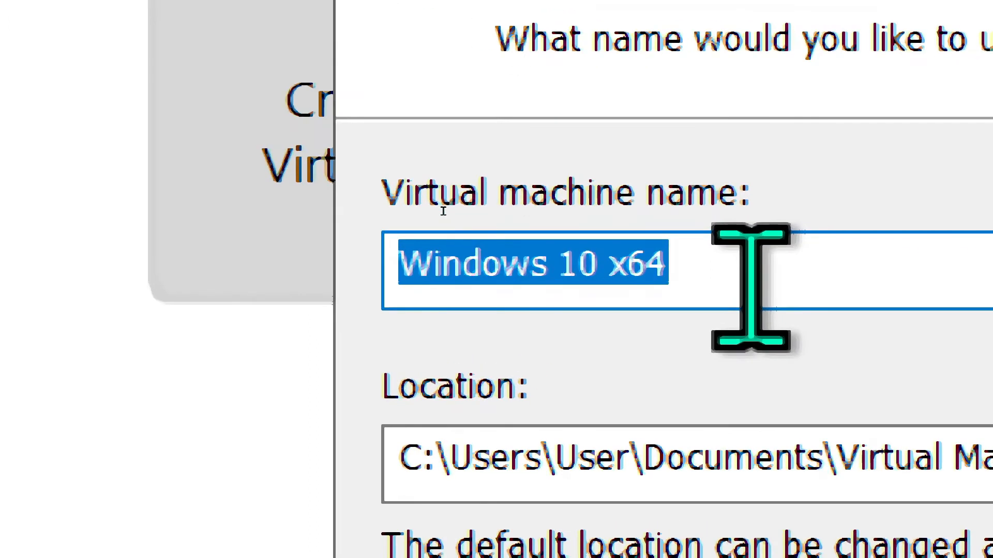
- Name the virtual machine "Windows 10_Personal"
{"action": "key", "text": "Home"}
{"action": "key", "text": "Right"}
{"action": "key", "text": "Right"}
{"action": "key", "text": "Right"}
{"action": "key", "text": "Right"}
{"action": "key", "text": "End"}
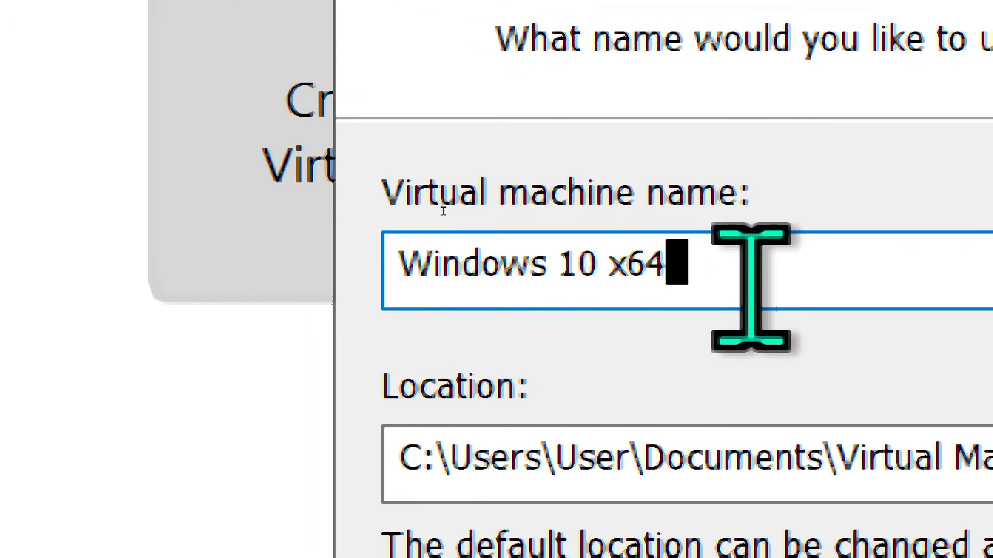
{"action": "key", "text": "BackSpace"}
{"action": "key", "text": "BackSpace"}
{"action": "key", "text": "BackSpace"}
{"action": "key", "text": "BackSpace"}
{"action": "key", "text": "BackSpace"}
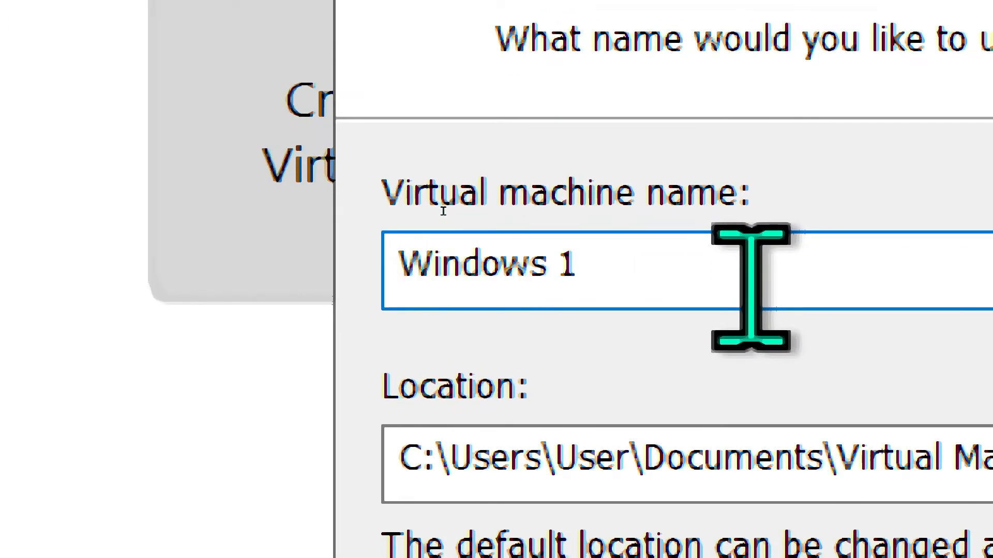
{"action": "type", "text": "0_"}
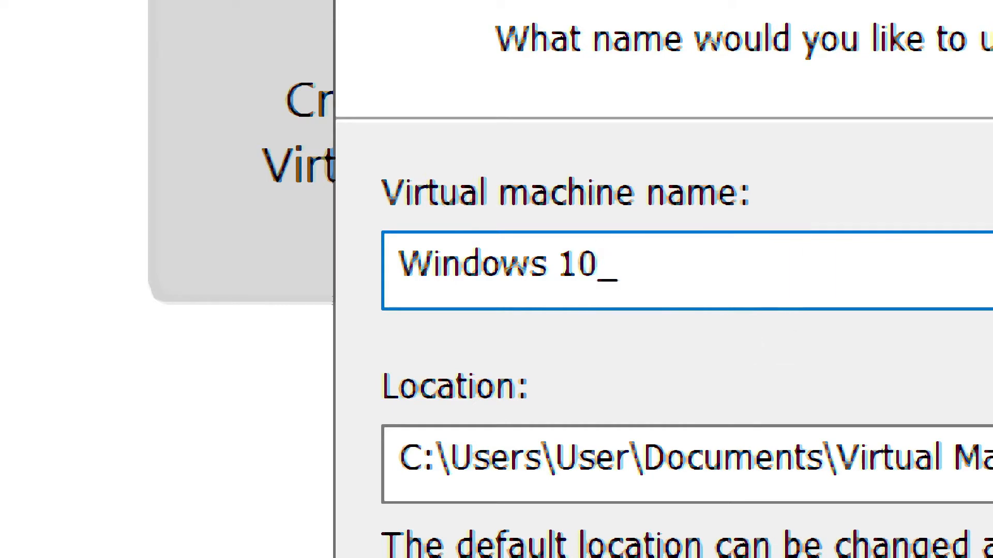
{"action": "type", "text": "Personal"}
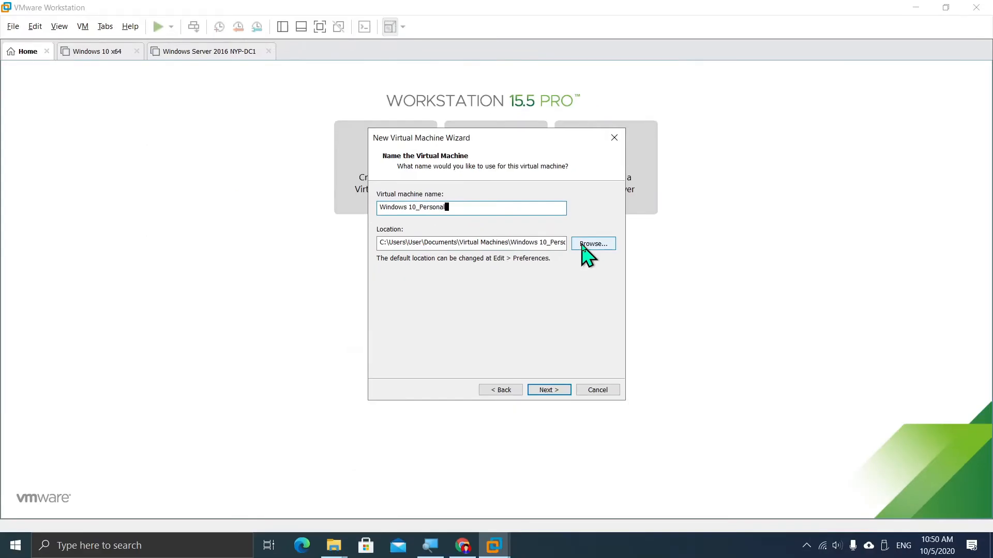
- Browse for the virtual machine's storage location and select the Data (E:) drive
{"action": "left_click", "coordinate": [585, 246]}
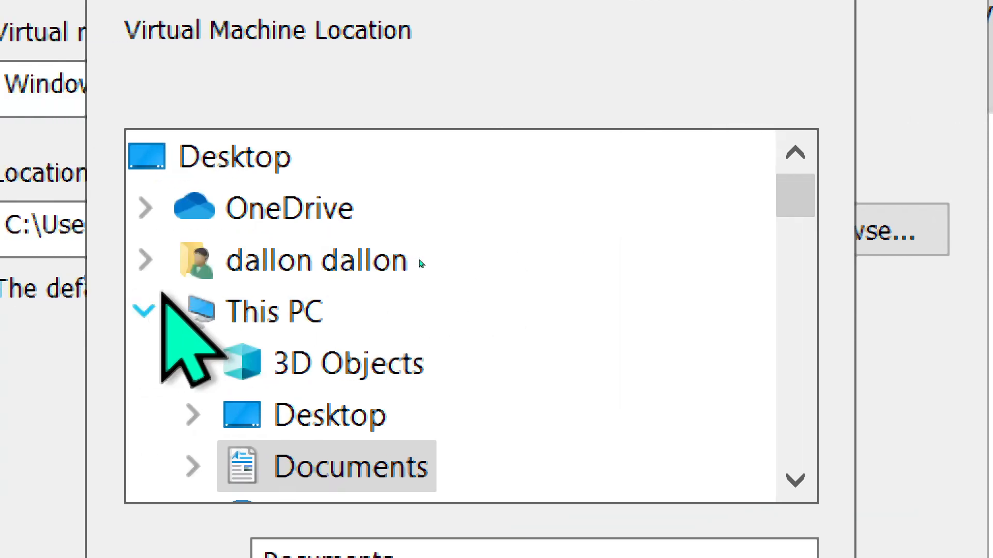
{"action": "scroll", "coordinate": [287, 381], "scroll_direction": "down", "scroll_amount": 2}
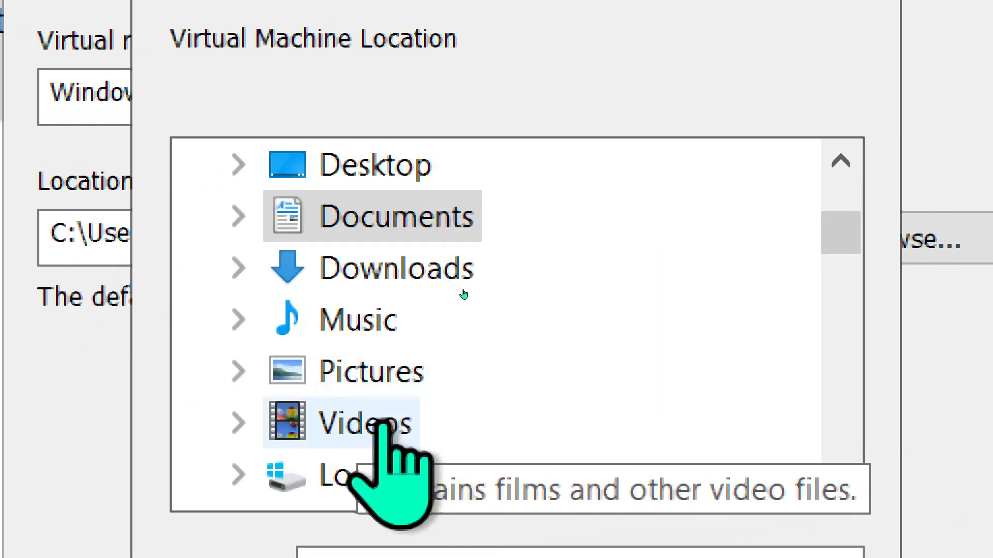
{"action": "scroll", "coordinate": [384, 423], "scroll_direction": "down", "scroll_amount": 2}
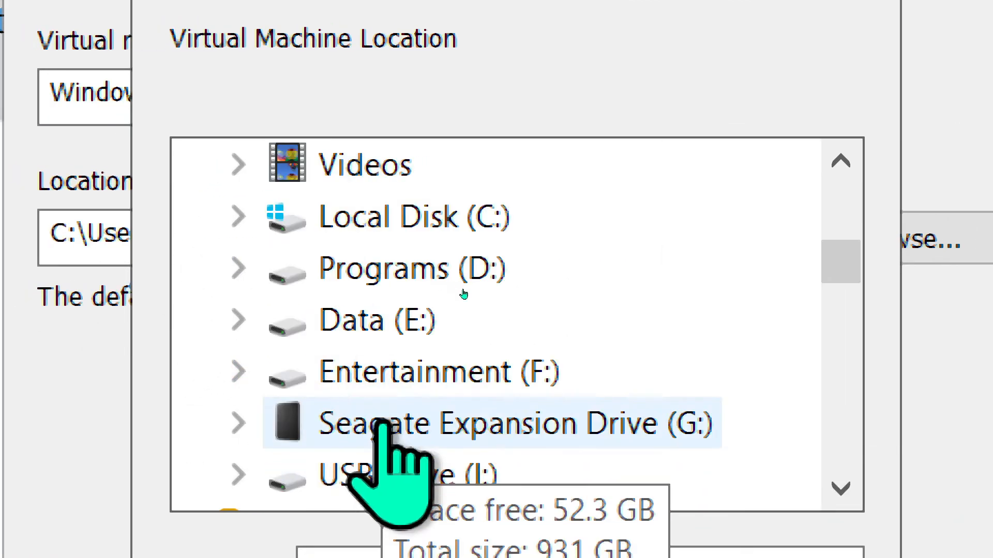
{"action": "double_click", "coordinate": [400, 324]}
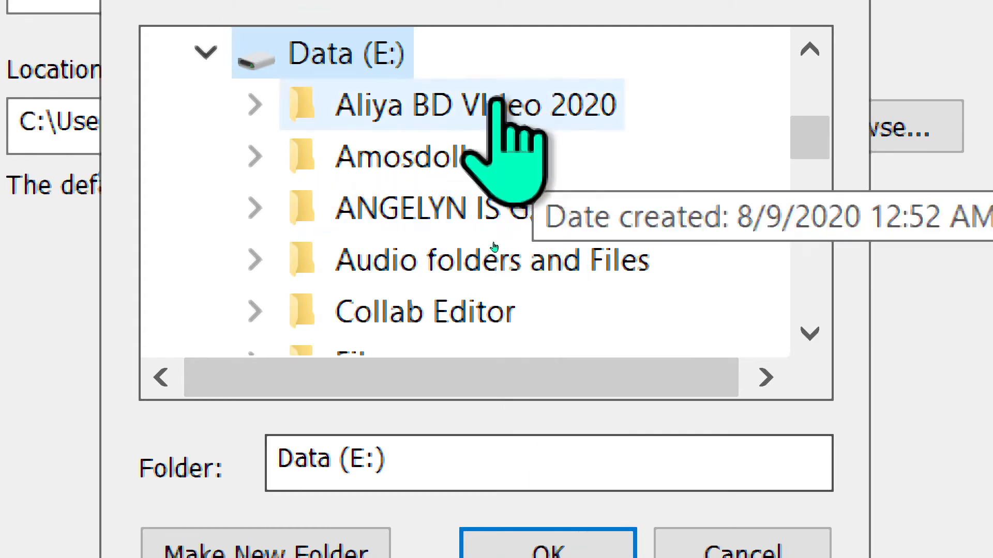
{"action": "scroll", "coordinate": [399, 248], "scroll_direction": "down", "scroll_amount": 10}
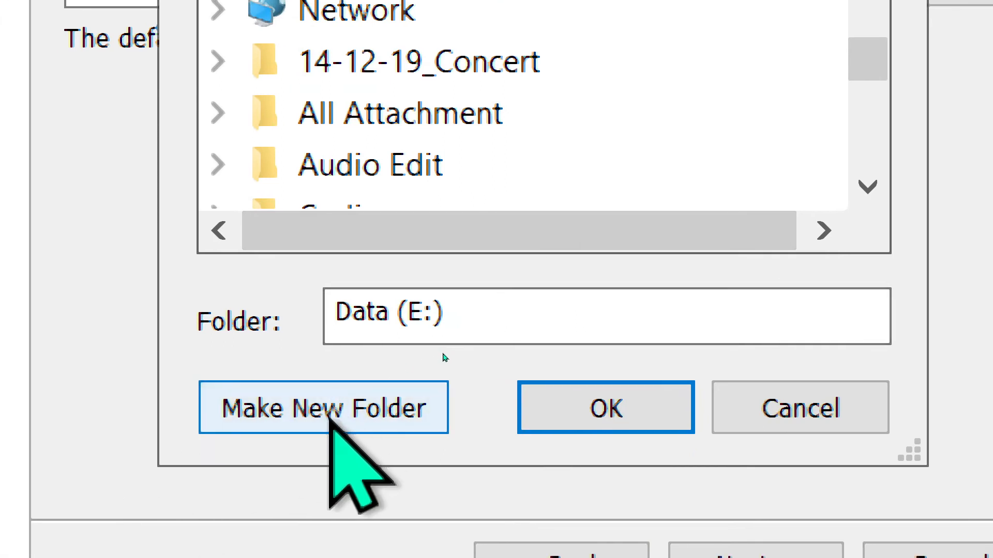
- Create a folder named "Personal_Virtual_Machine" on the Data (E:) drive and accept it as the virtual machine's location
{"action": "left_click", "coordinate": [310, 411]}
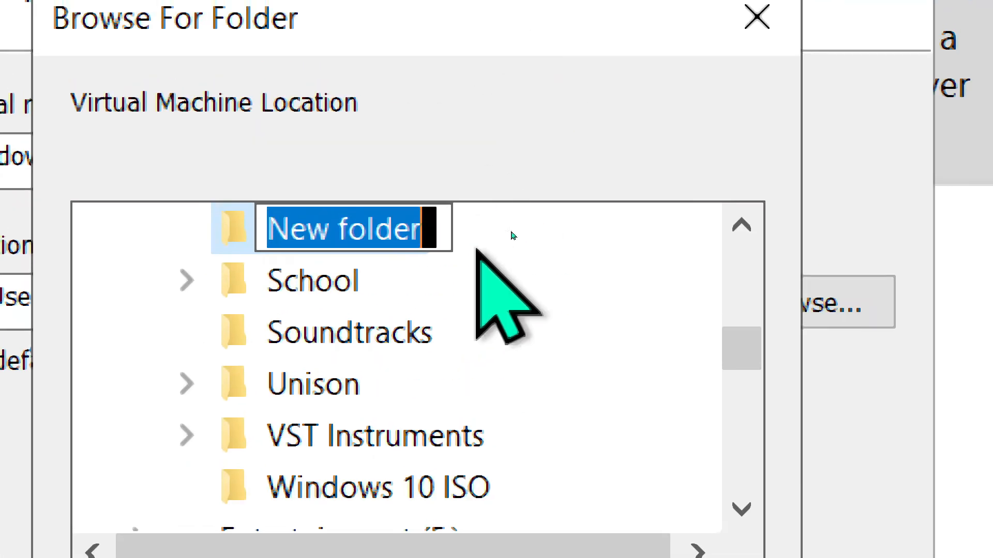
{"action": "type", "text": "Per"}
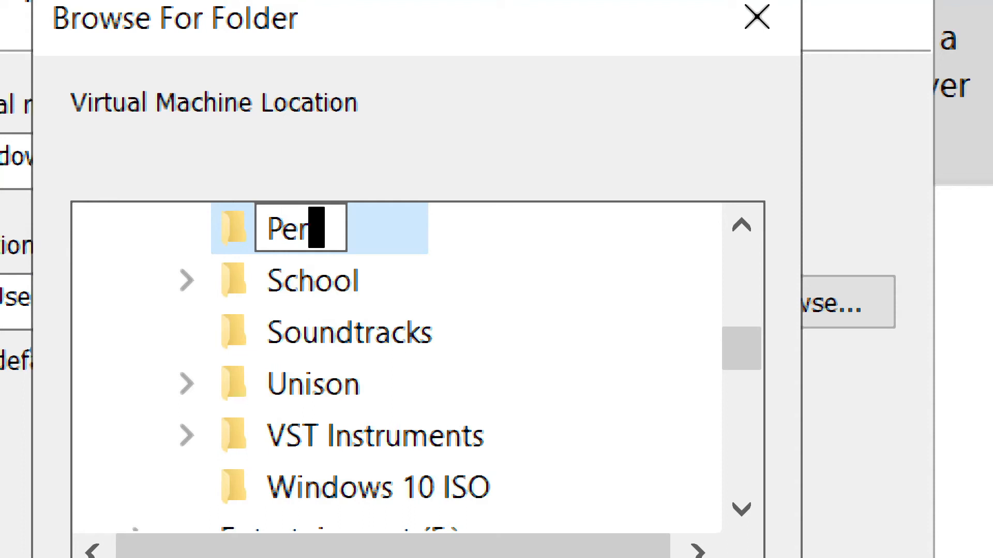
{"action": "type", "text": "sonal_Virtual"}
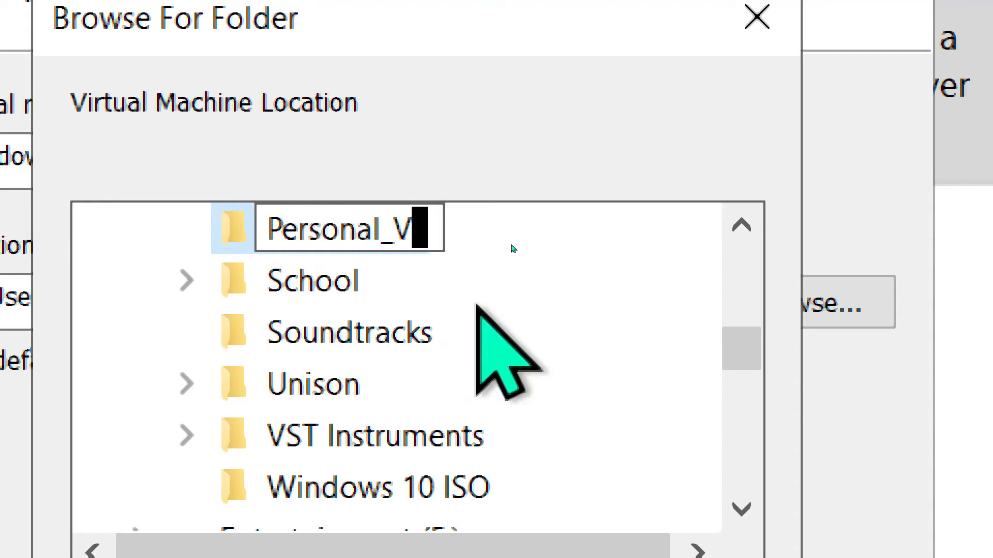
{"action": "type", "text": "_Machine"}
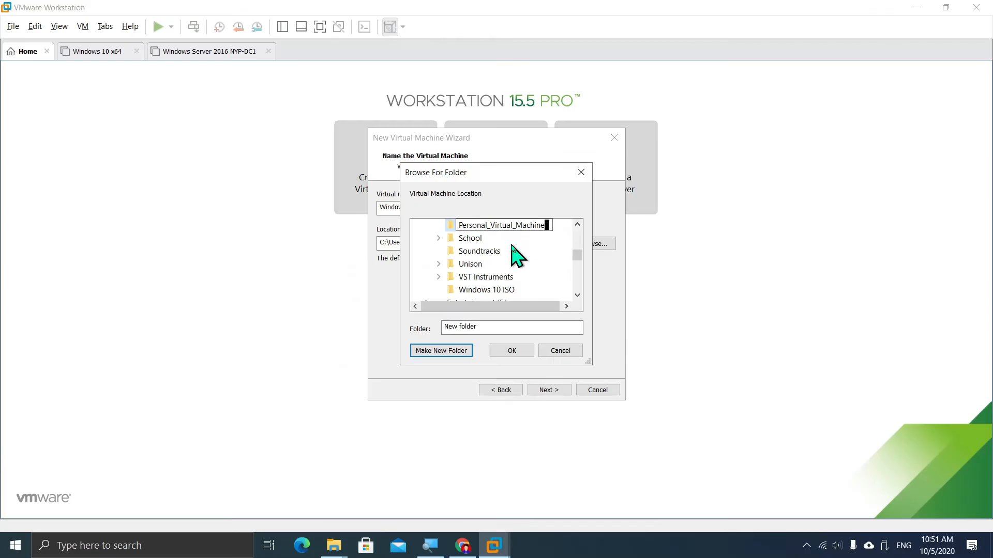
{"action": "key", "text": "Return"}
{"action": "key", "text": "Return"}
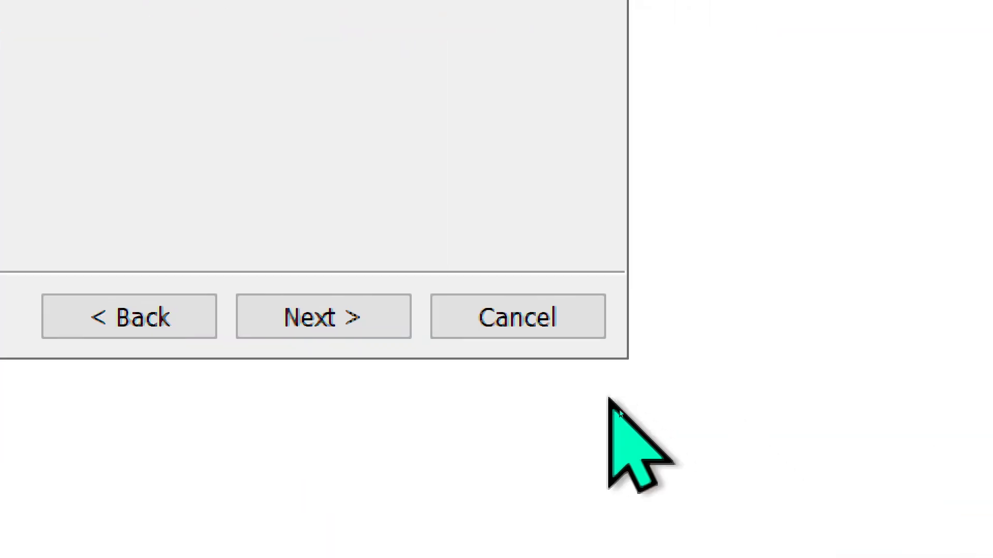
{"action": "left_click", "coordinate": [328, 313]}
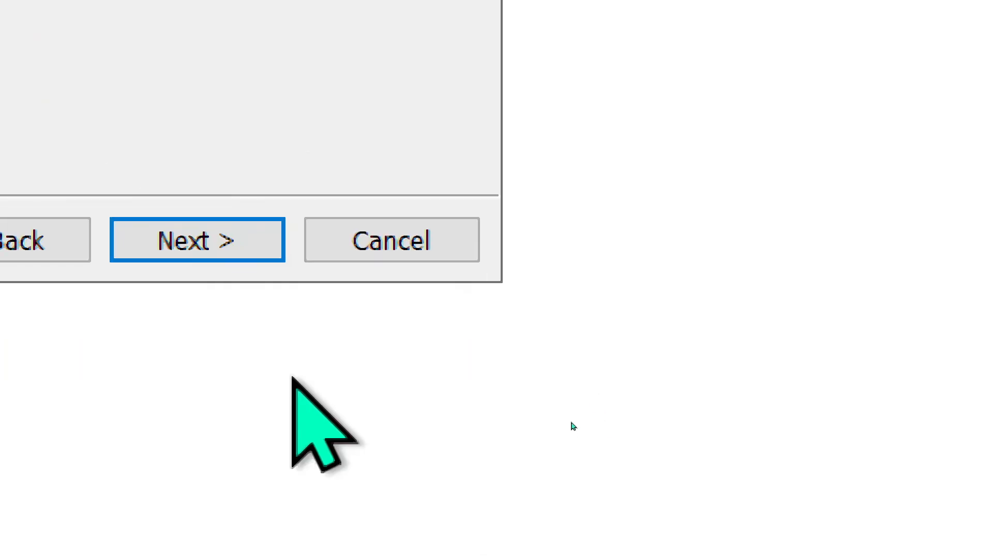
- Accept the firmware settings and configure 1 processor with 4 cores for the virtual machine
{"action": "left_click", "coordinate": [195, 250]}
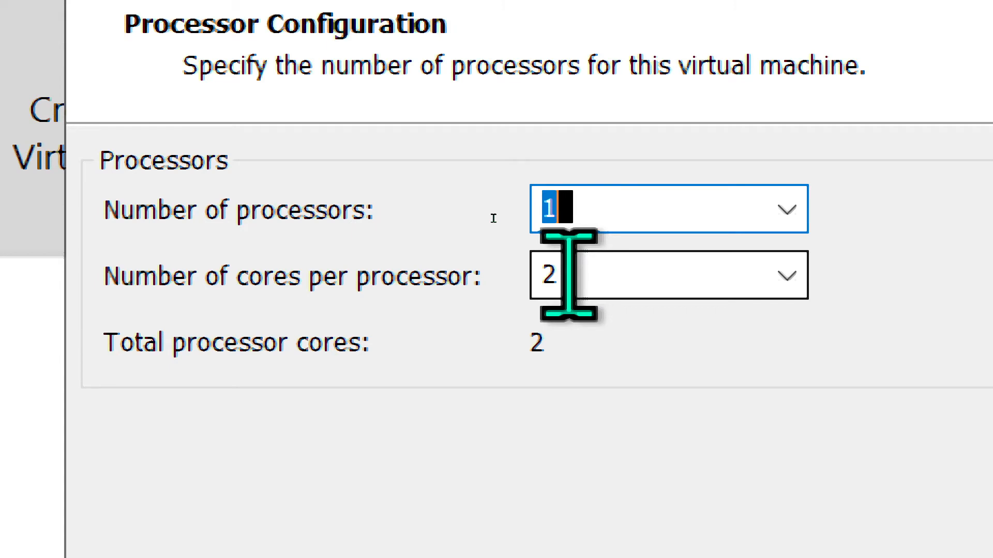
{"action": "key", "text": "Tab"}
{"action": "type", "text": "4"}
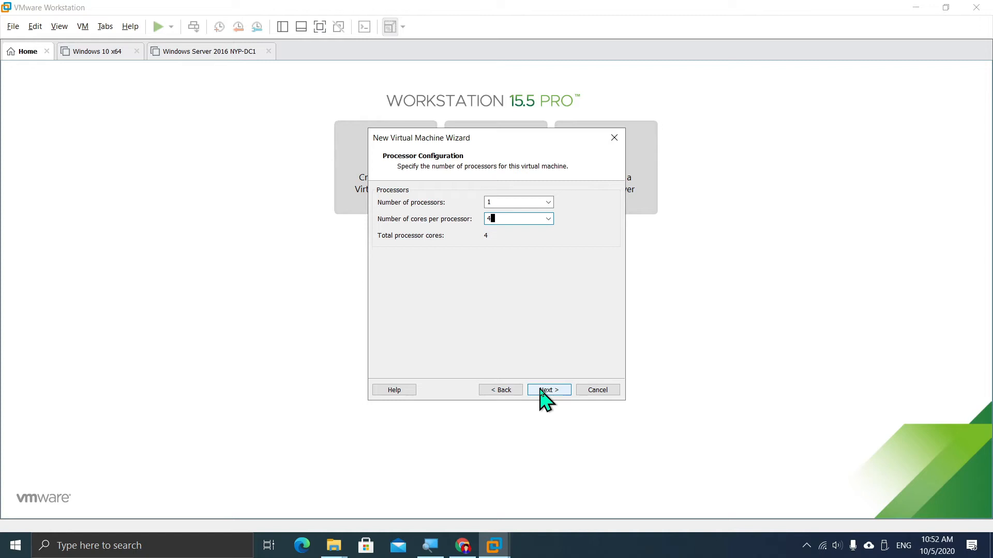
{"action": "left_click", "coordinate": [548, 389]}
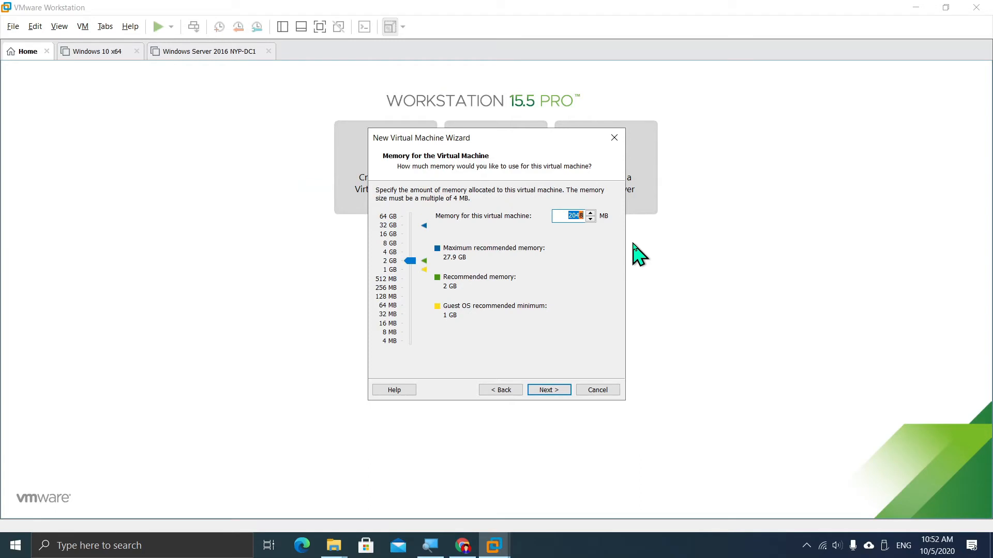
- Open System Information and examine the host computer's processor and installed physical memory in the system summary
{"action": "key", "text": "super"}
{"action": "type", "text": "system info"}
{"action": "key", "text": "Return"}
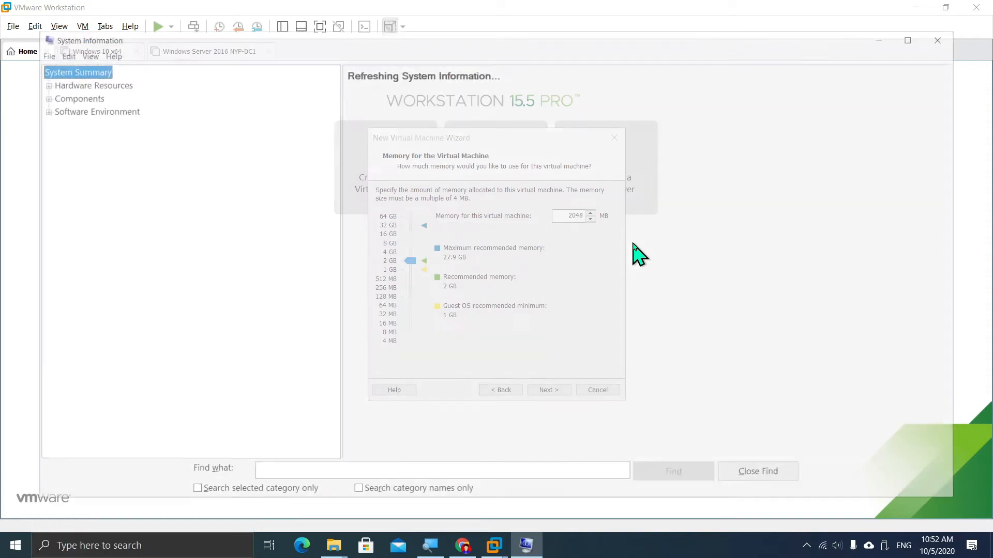
{"action": "scroll", "coordinate": [669, 249], "scroll_direction": "down", "scroll_amount": 5}
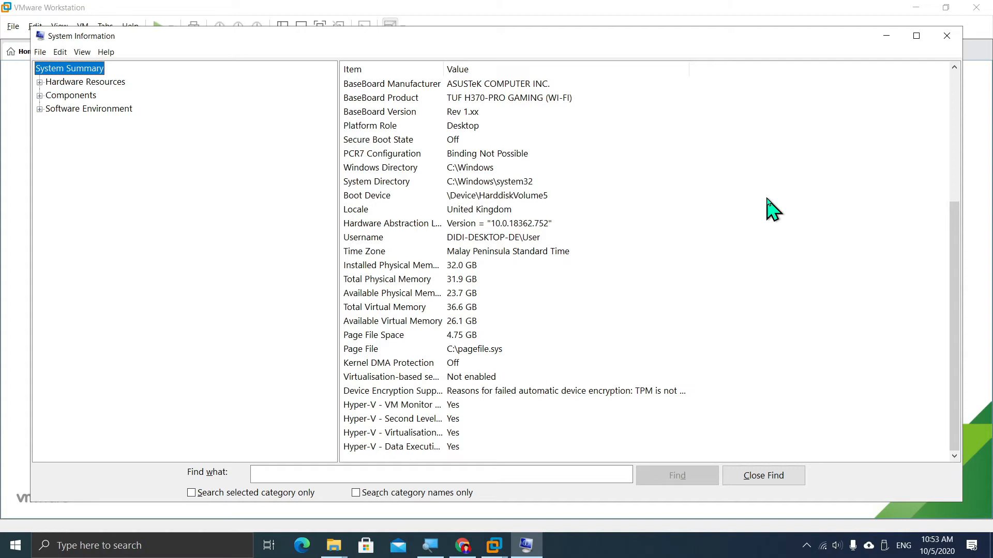
{"action": "scroll", "coordinate": [773, 209], "scroll_direction": "up", "scroll_amount": 5}
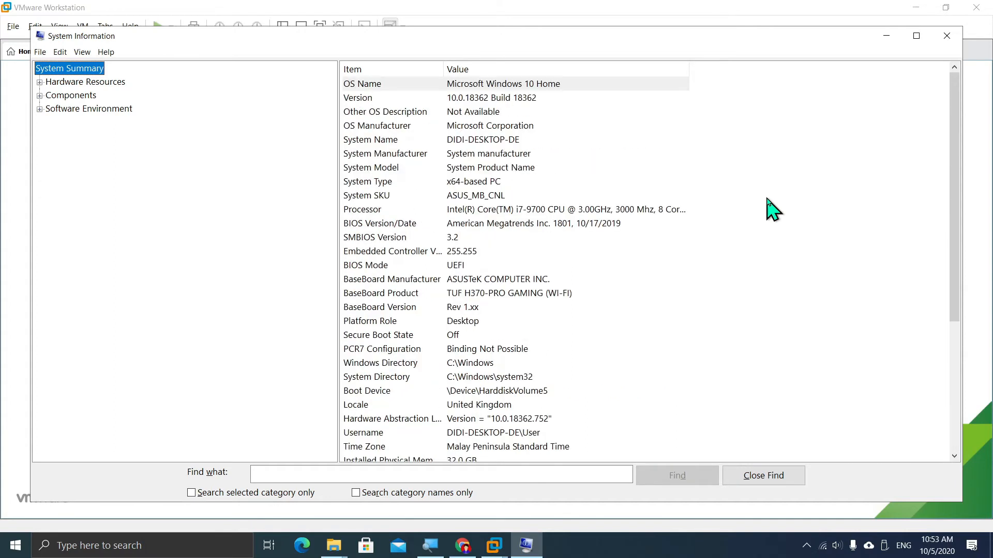
- Check the host computer's physical memory in System Information and calculate 1024 × 8 in Calculator for the virtual machine's memory size
{"action": "scroll", "coordinate": [772, 209], "scroll_direction": "down", "scroll_amount": 5}
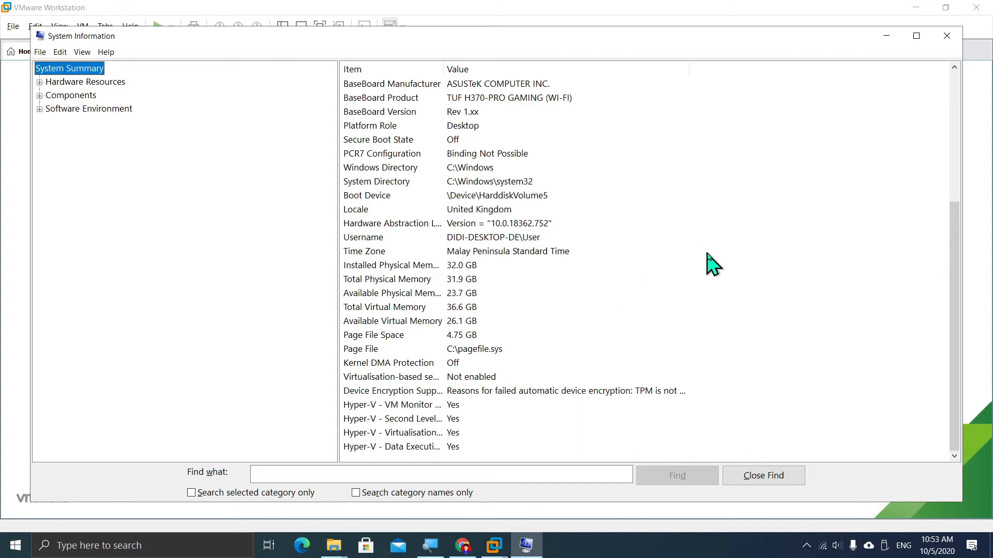
{"action": "scroll", "coordinate": [712, 263], "scroll_direction": "up", "scroll_amount": 5}
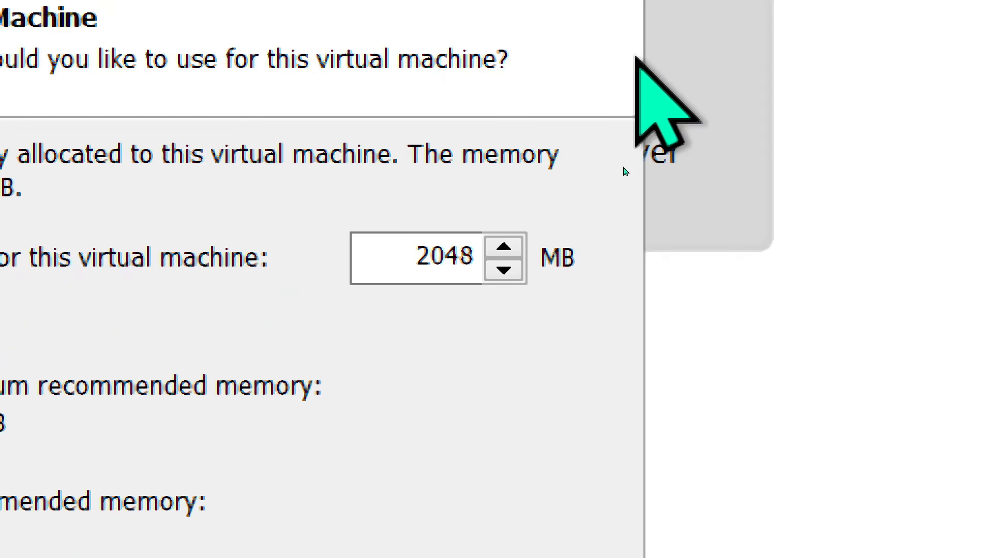
{"action": "double_click", "coordinate": [421, 261]}
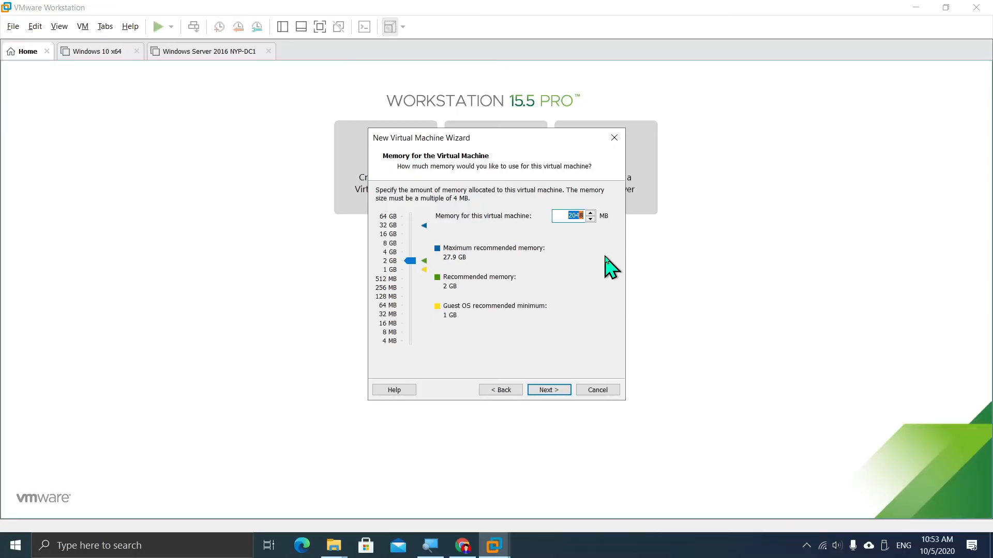
{"action": "key", "text": "super"}
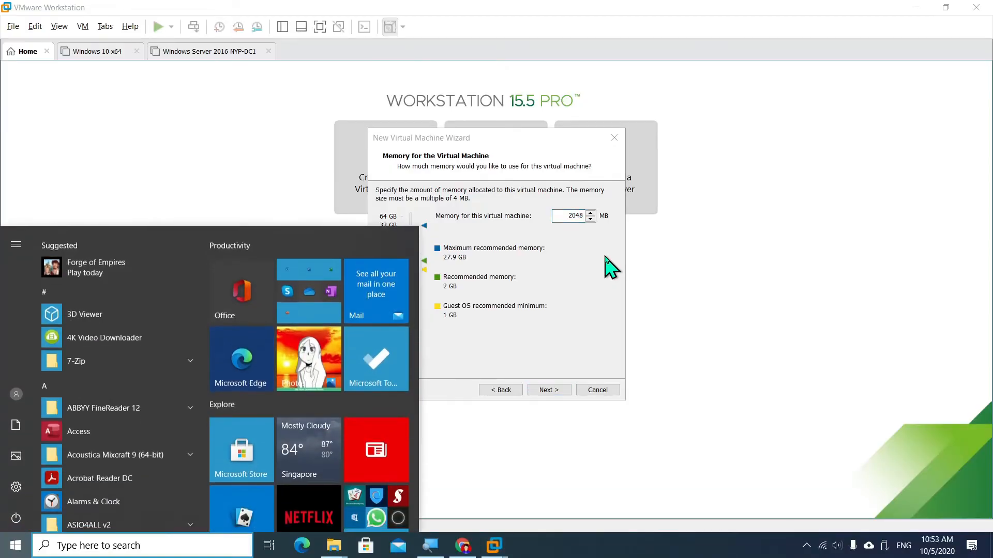
{"action": "type", "text": "cal"}
{"action": "key", "text": "Return"}
{"action": "type", "text": "1,024"}
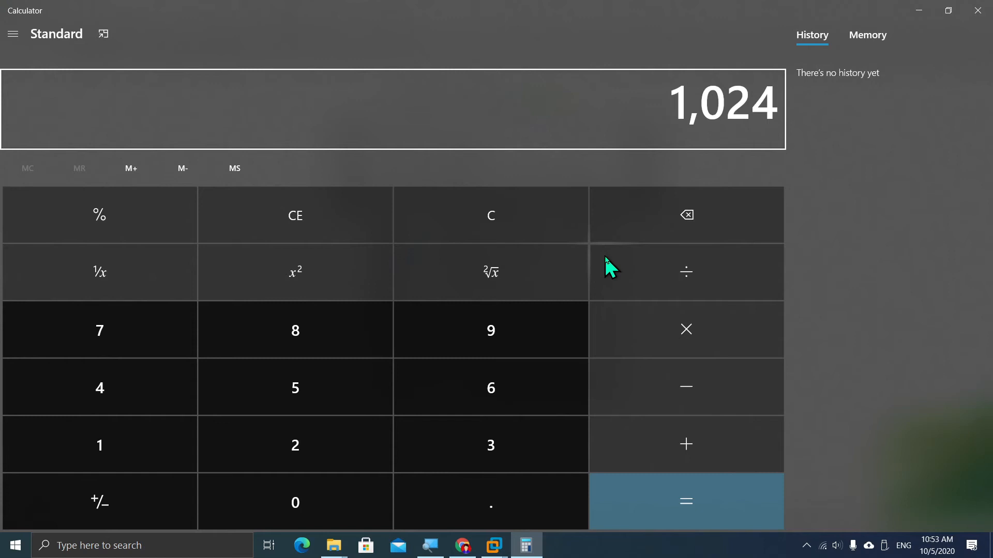
{"action": "type", "text": "*"}
{"action": "type", "text": "8"}
{"action": "key", "text": "Return"}
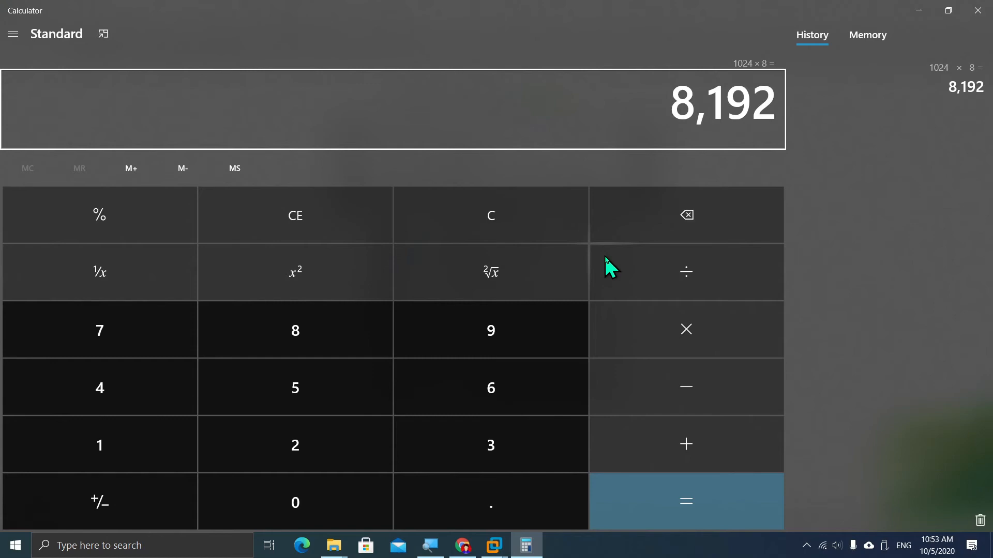
- Switch back to the New Virtual Machine Wizard, set the virtual machine's memory to 8192 MB and continue
{"action": "key", "text": "alt+Tab"}
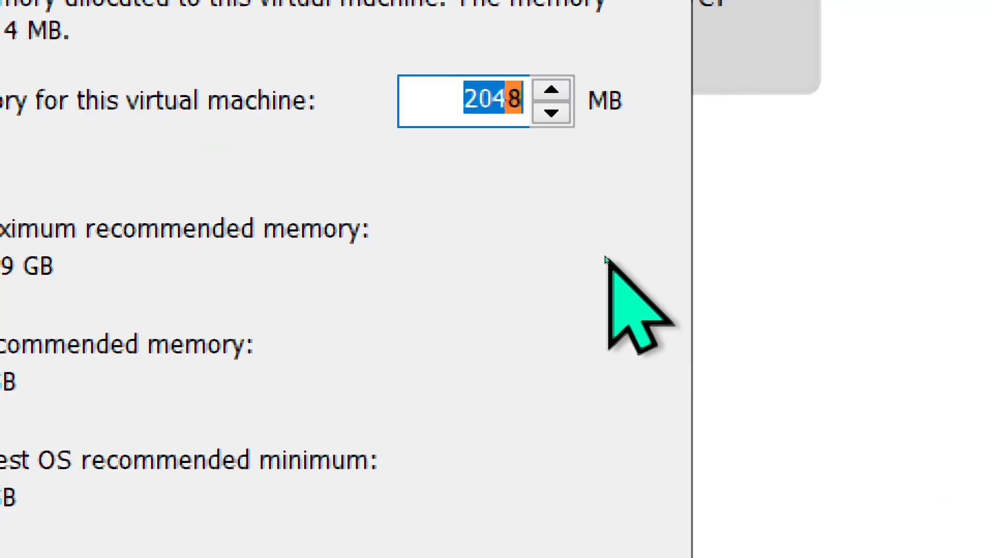
{"action": "type", "text": "8192"}
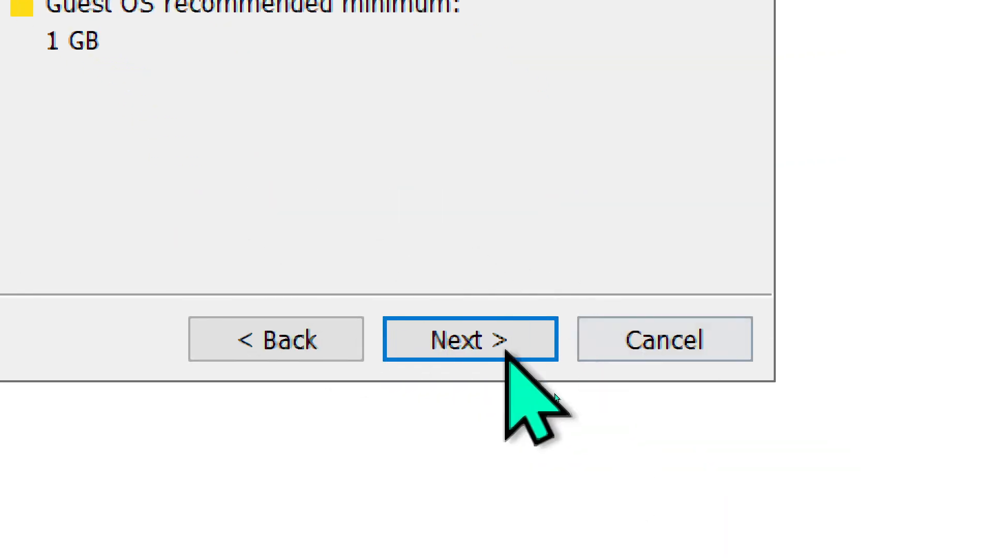
{"action": "left_click", "coordinate": [432, 346]}
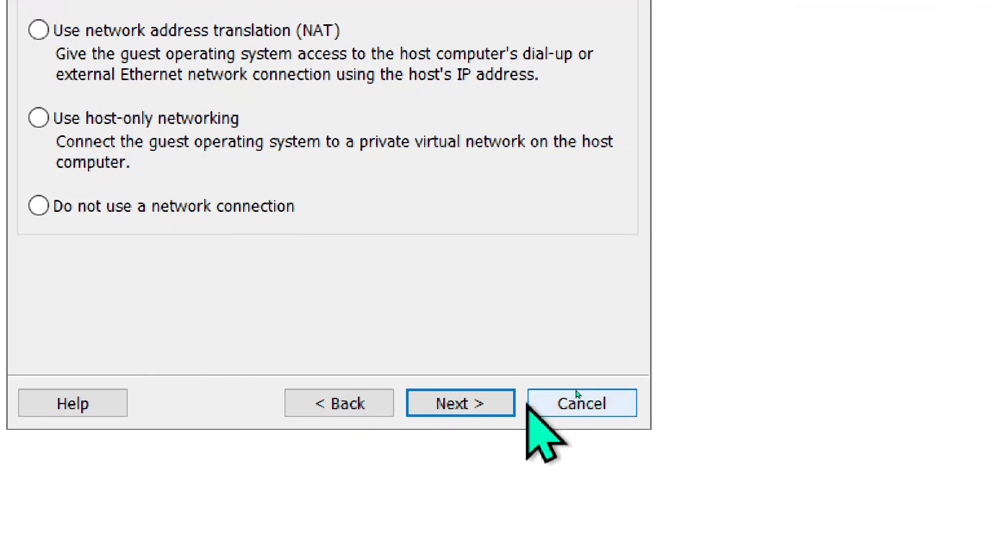
- Accept bridged networking and the preset I/O controller, disk type and disk selection for the virtual machine
{"action": "left_click", "coordinate": [481, 403]}
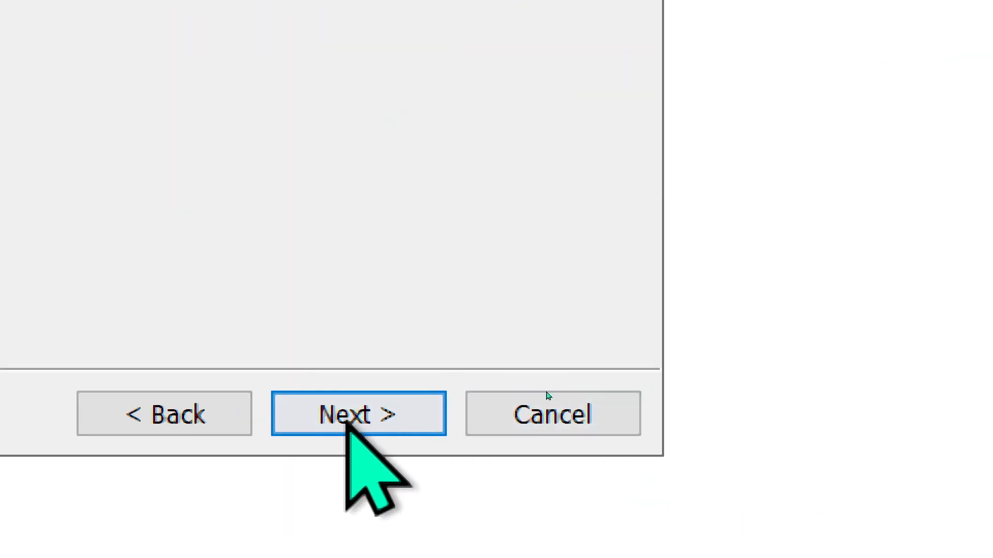
{"action": "left_click", "coordinate": [346, 421]}
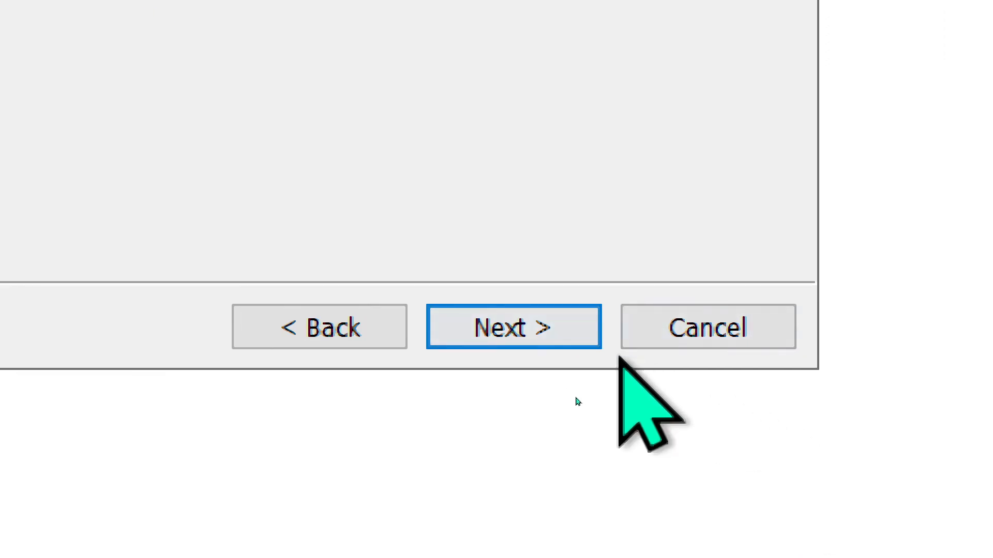
{"action": "left_click", "coordinate": [532, 334]}
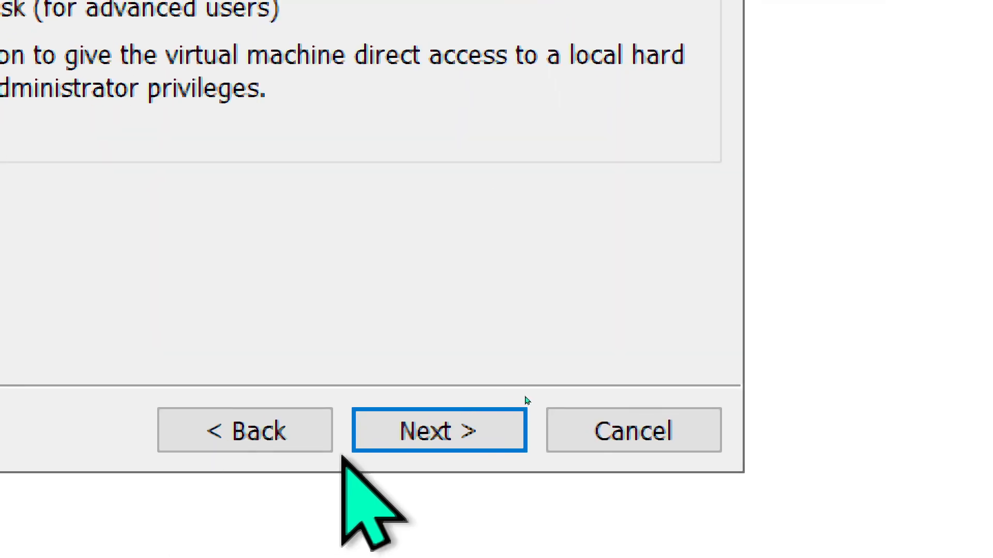
{"action": "left_click", "coordinate": [461, 425]}
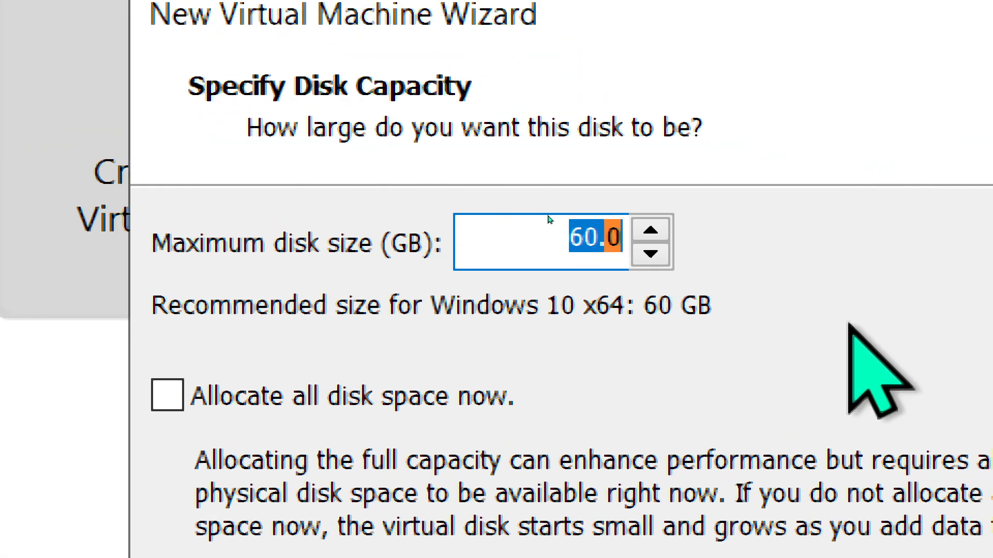
- Set the maximum disk size to 120 GB and keep the virtual disk split into multiple files
{"action": "key", "text": "Home"}
{"action": "key", "text": "Right"}
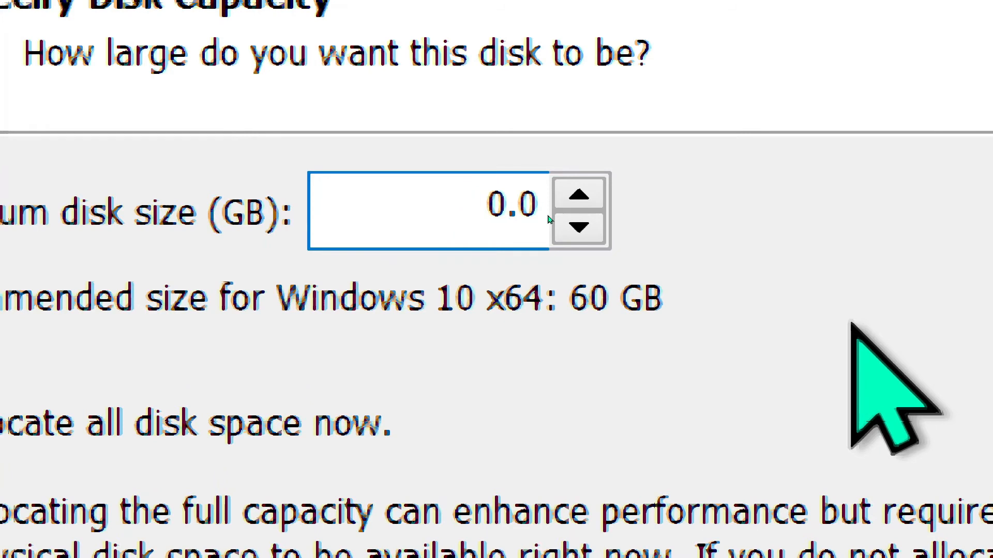
{"action": "type", "text": "12"}
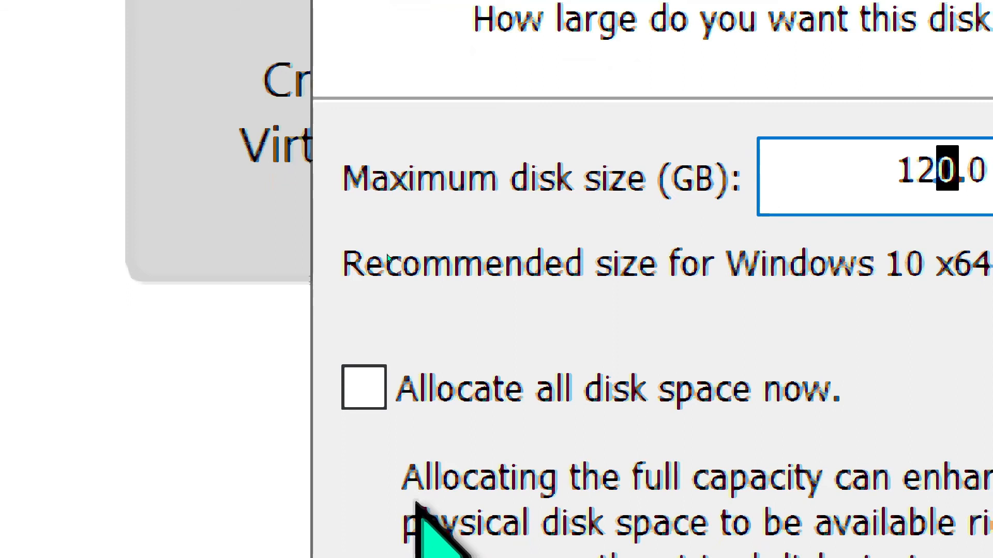
{"action": "left_click", "coordinate": [476, 380]}
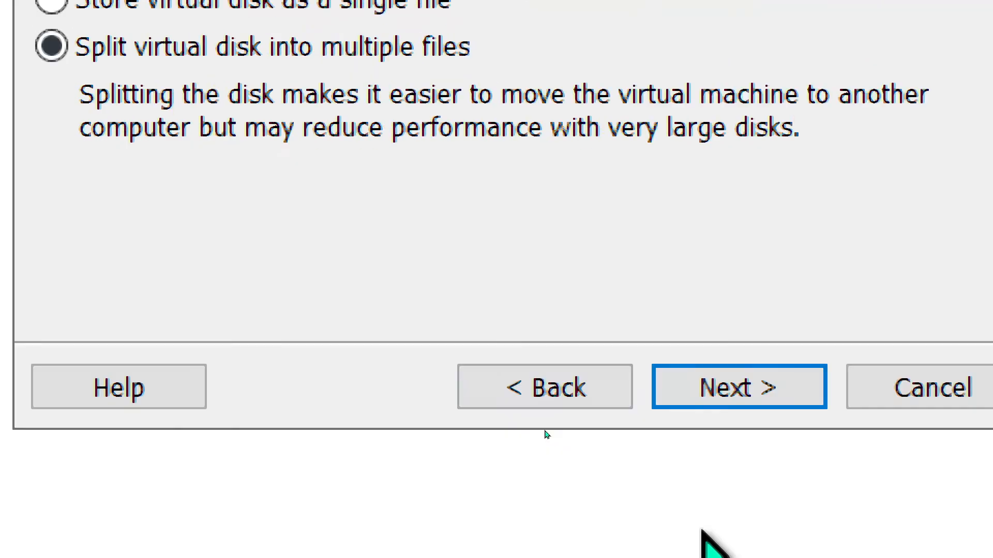
{"action": "left_click", "coordinate": [678, 339]}
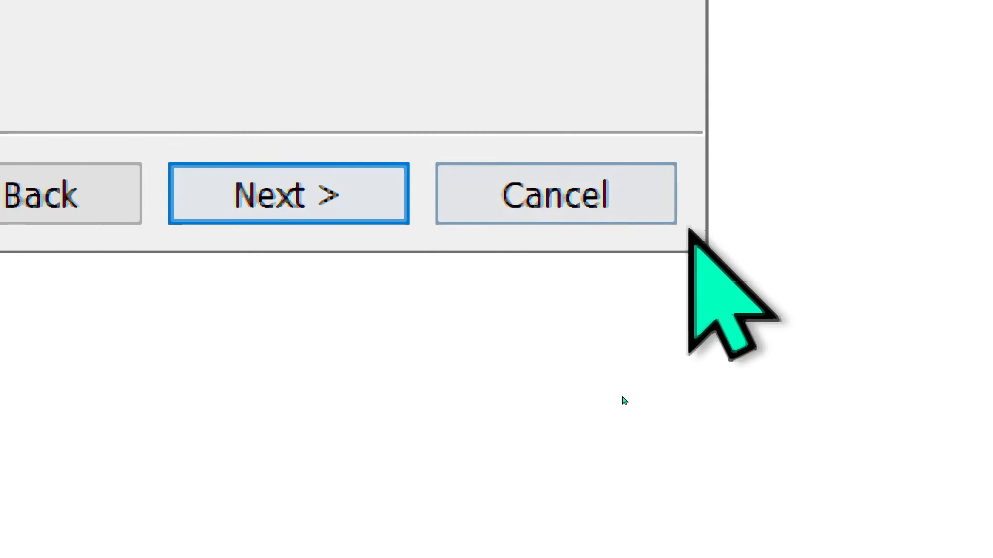
- Accept the preset disk file and finish creating the virtual machine
{"action": "left_click", "coordinate": [305, 189]}
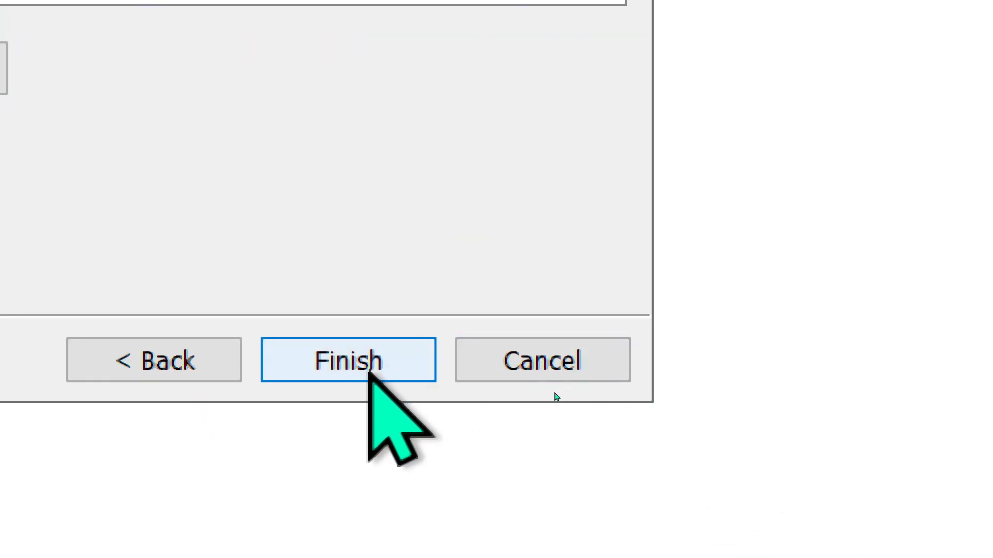
{"action": "left_click", "coordinate": [369, 371]}
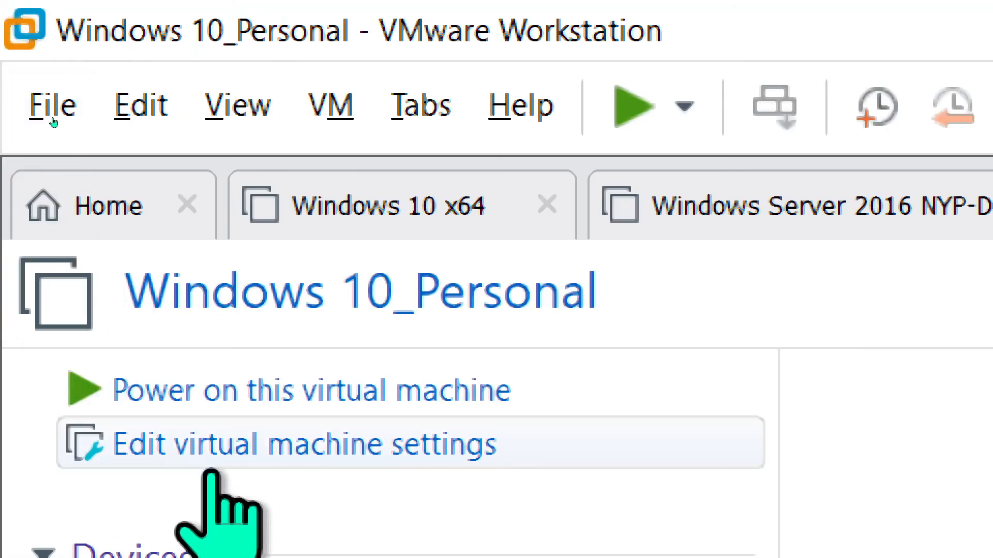
- Open the settings of Windows 10_Personal and review its CD/DVD, memory and processor devices
{"action": "left_click", "coordinate": [197, 445]}
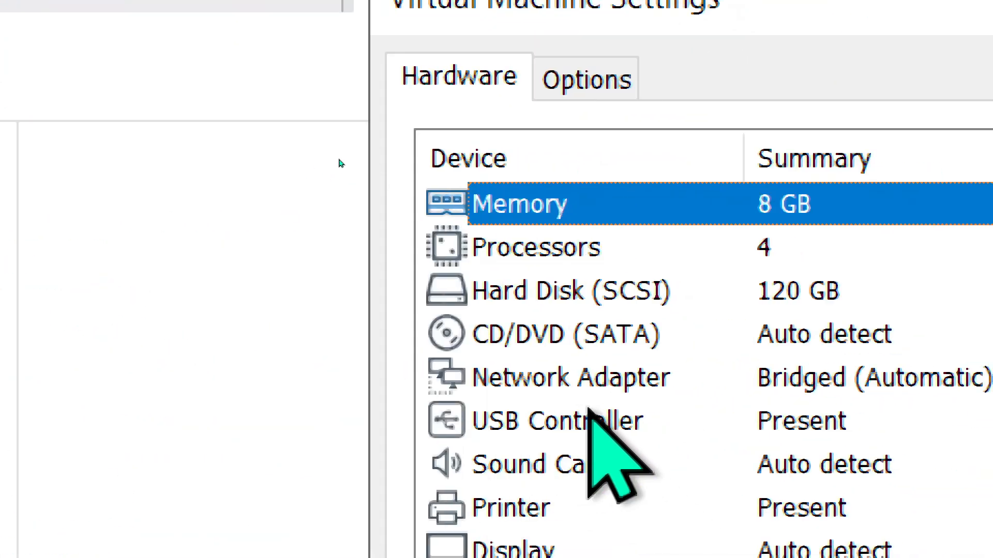
{"action": "left_click", "coordinate": [542, 337]}
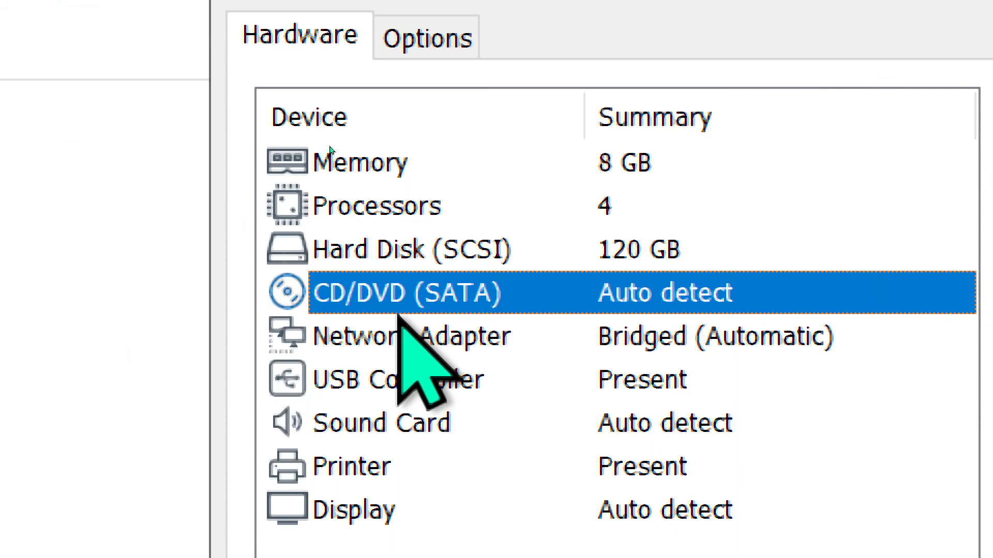
{"action": "left_click", "coordinate": [432, 163]}
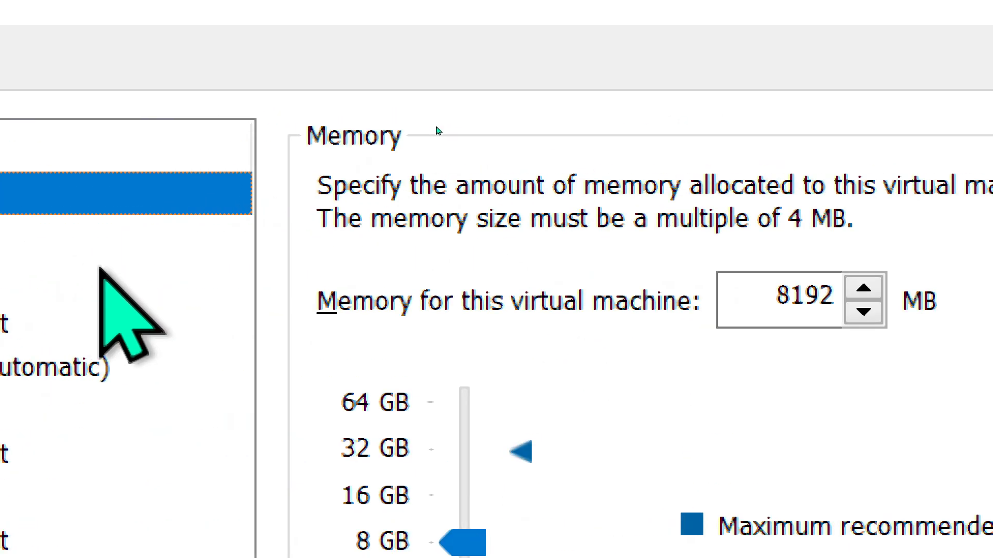
{"action": "left_click", "coordinate": [262, 279]}
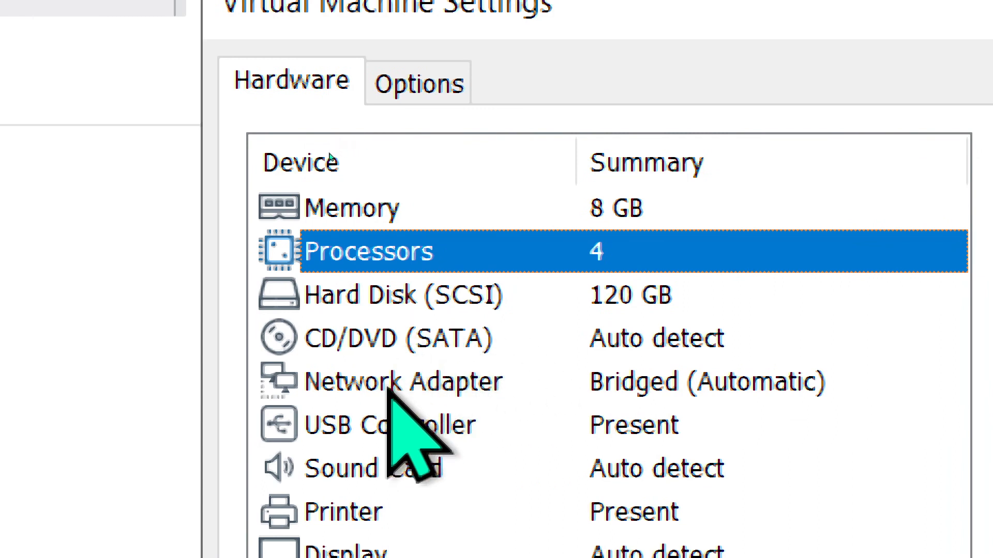
- Set the CD/DVD (SATA) drive to use the ISO image E:\Windows 10 ISO\Windows.iso and save the virtual machine settings
{"action": "left_click", "coordinate": [364, 339]}
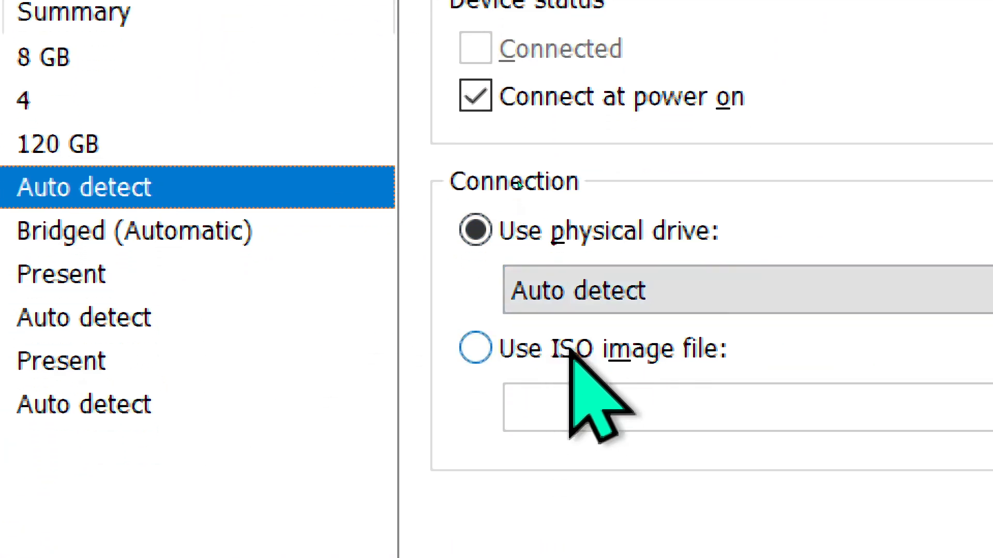
{"action": "left_click", "coordinate": [569, 351]}
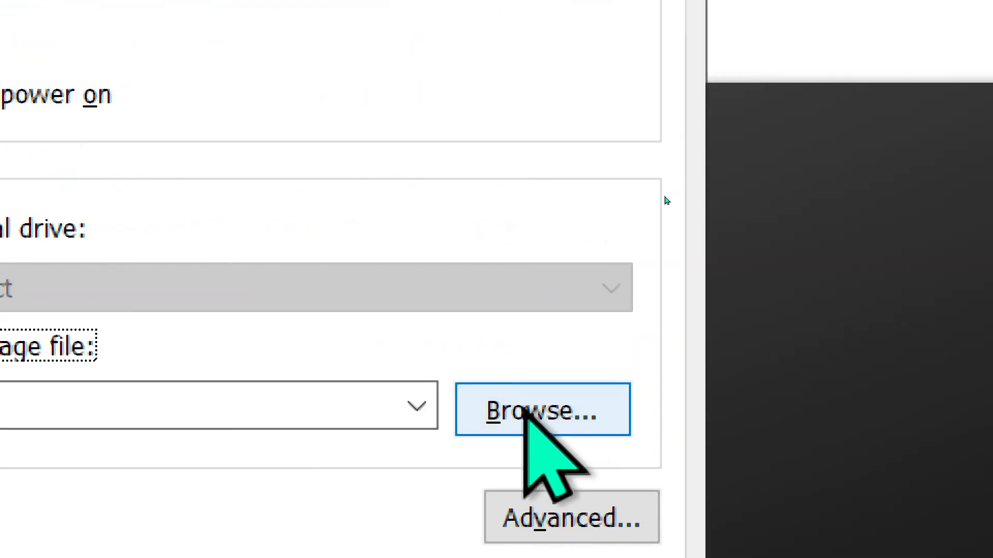
{"action": "left_click", "coordinate": [533, 411]}
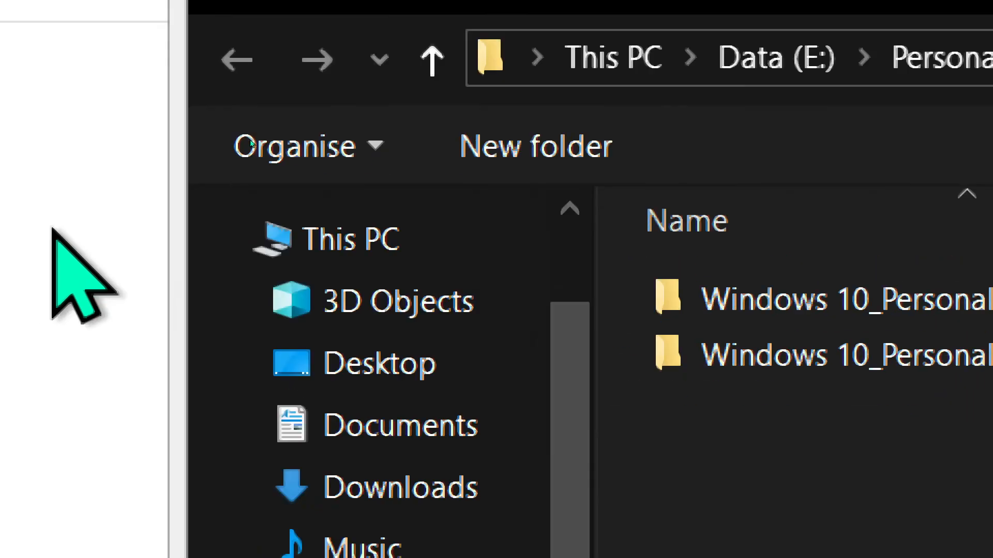
{"action": "scroll", "coordinate": [414, 404], "scroll_direction": "down", "scroll_amount": 3}
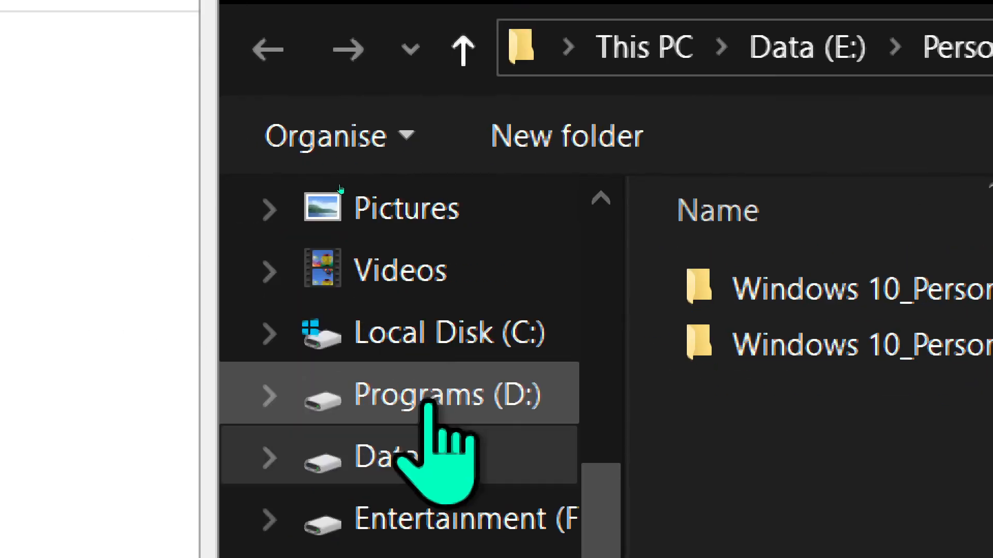
{"action": "left_click", "coordinate": [462, 458]}
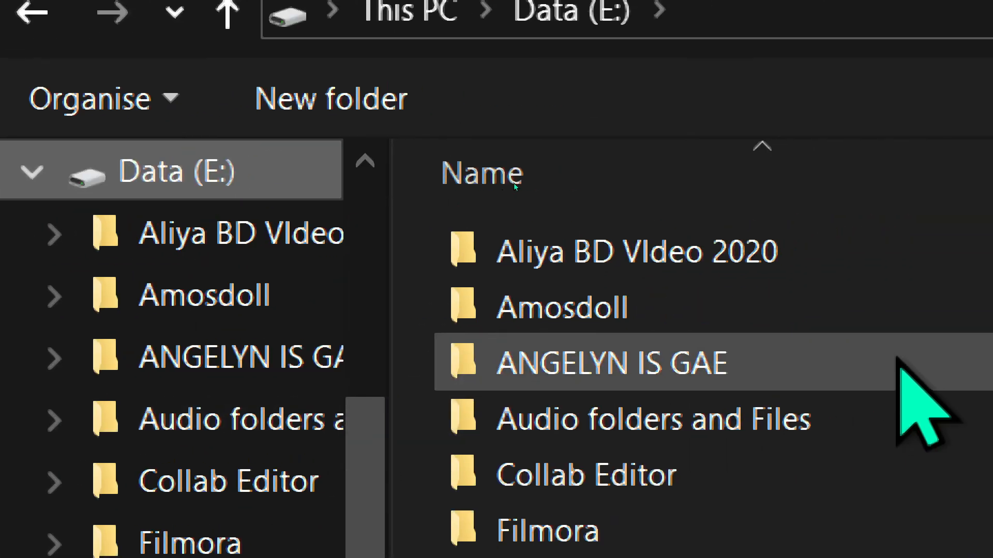
{"action": "scroll", "coordinate": [731, 332], "scroll_direction": "down", "scroll_amount": 2}
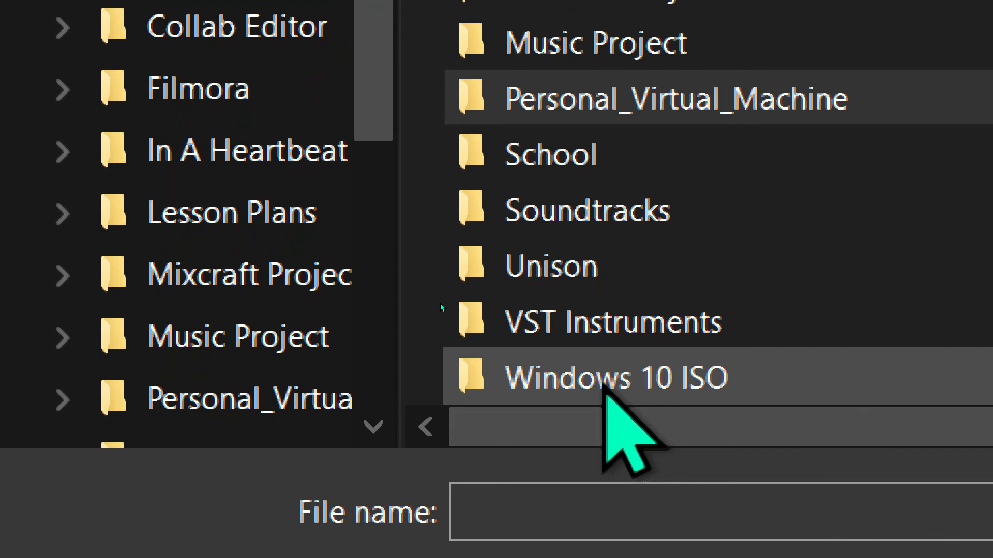
{"action": "double_click", "coordinate": [603, 387]}
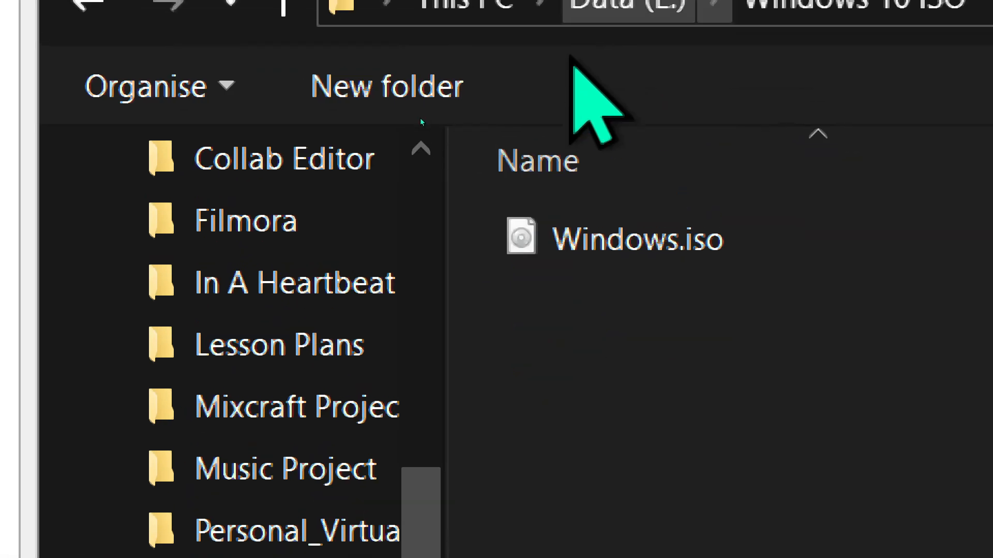
{"action": "double_click", "coordinate": [554, 232]}
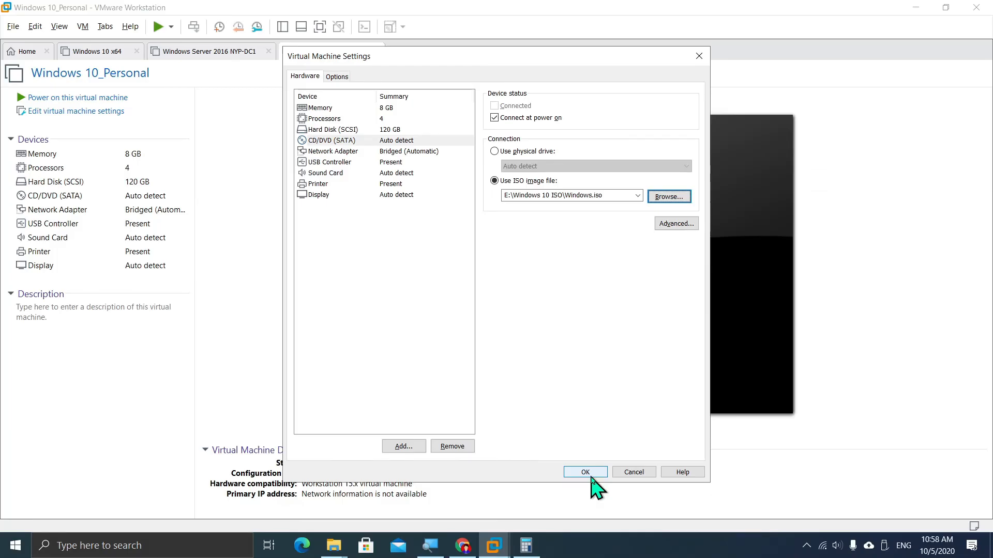
{"action": "left_click", "coordinate": [589, 472]}
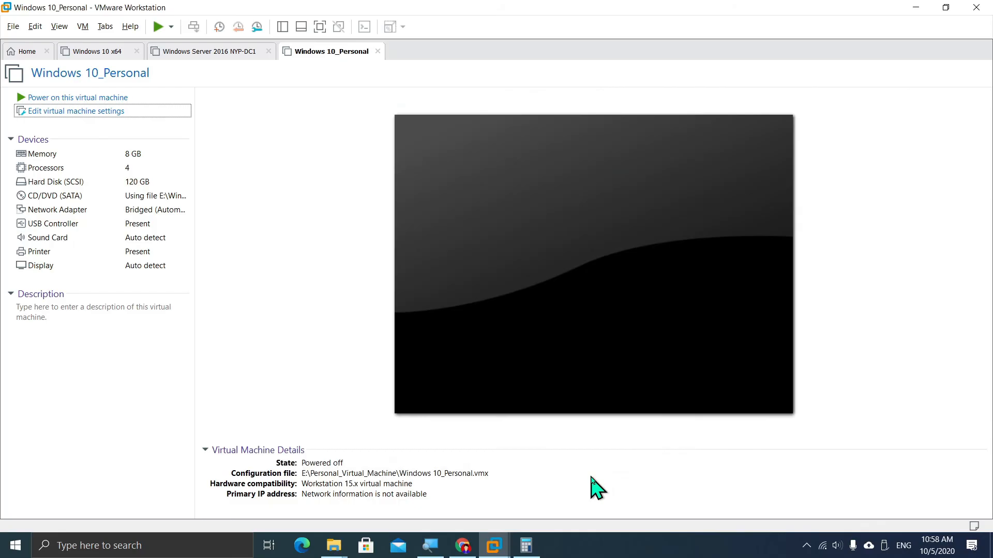